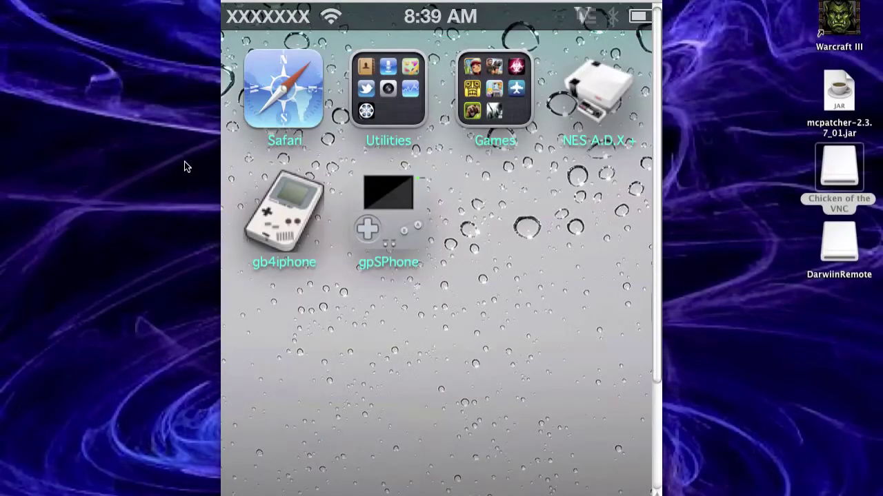
# Focus the iPhone mirror window and launch Cydia from the second home screen page
pyautogui.click(293, 2)
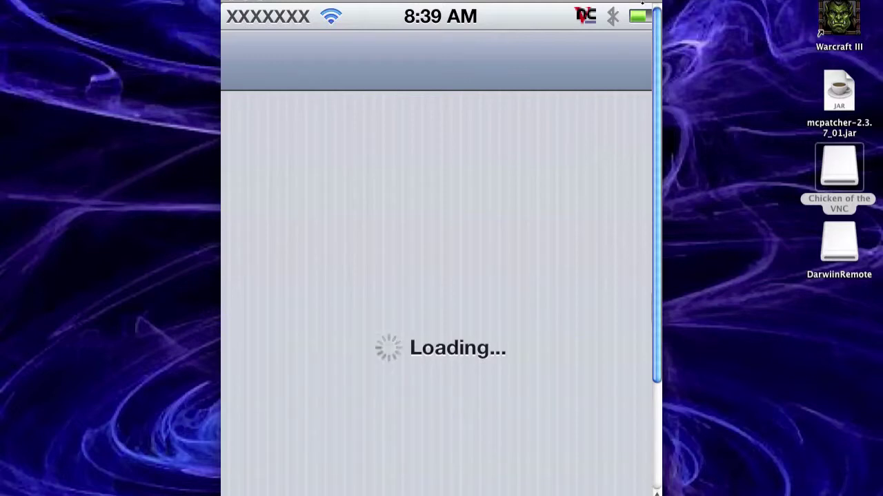
# Let Cydia finish updating and scroll back up to its Welcome to Cydia Home page
pyautogui.scroll(-1, 655, 25)
pyautogui.moveTo(655, 26); pyautogui.dragTo(660, 78)
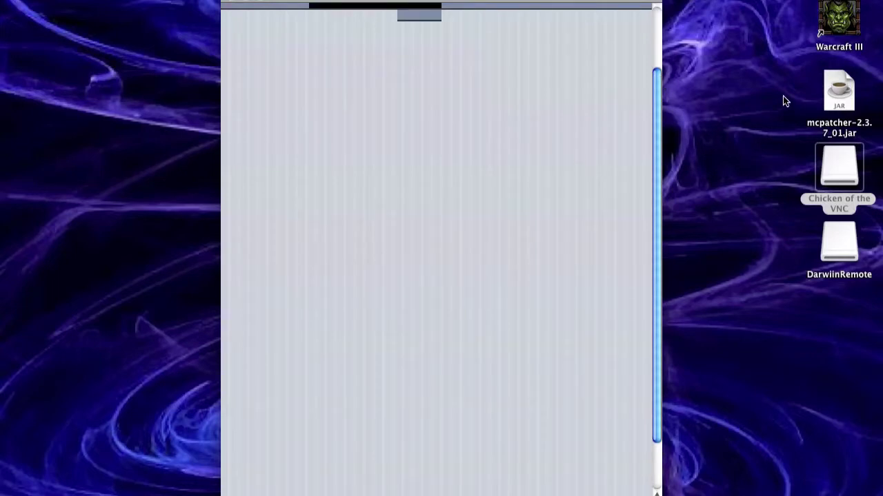
pyautogui.moveTo(659, 118); pyautogui.dragTo(661, 87)
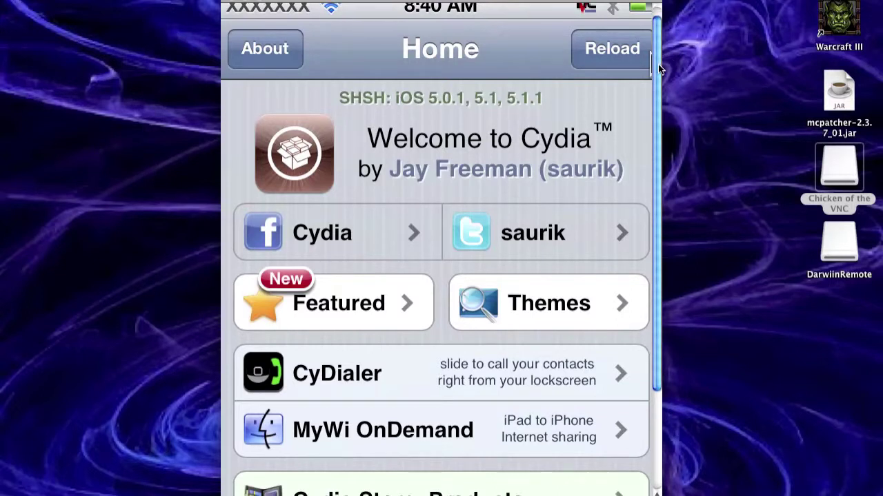
# Show Cydia's Sources list from the Manage page, with BigBoss, Dev Team and insanelyi Repository
pyautogui.scroll(-5, 640, 184)
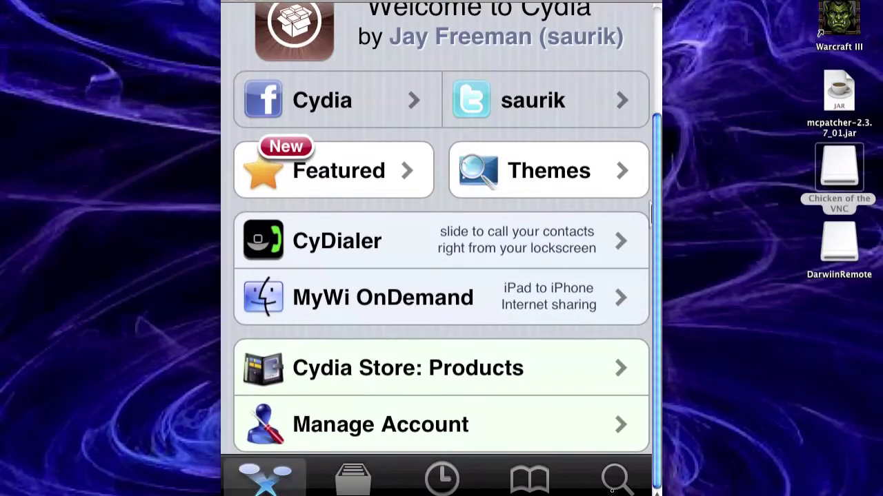
pyautogui.click(531, 487)
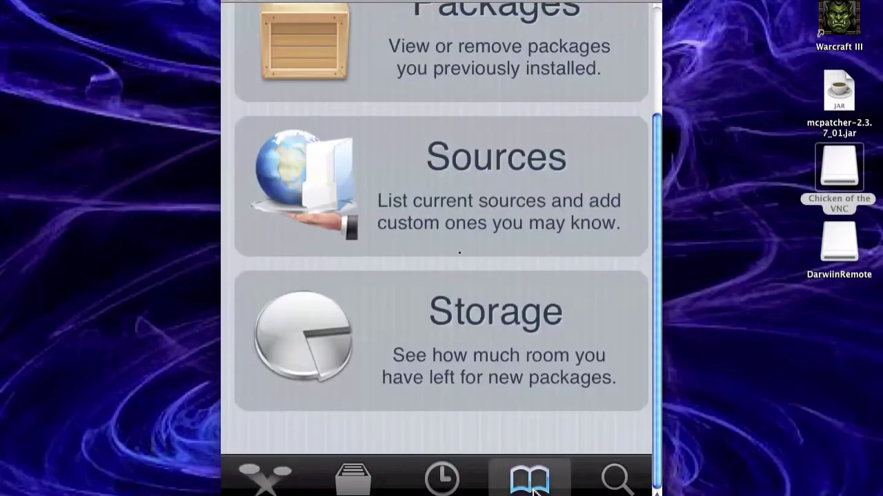
pyautogui.click(431, 184)
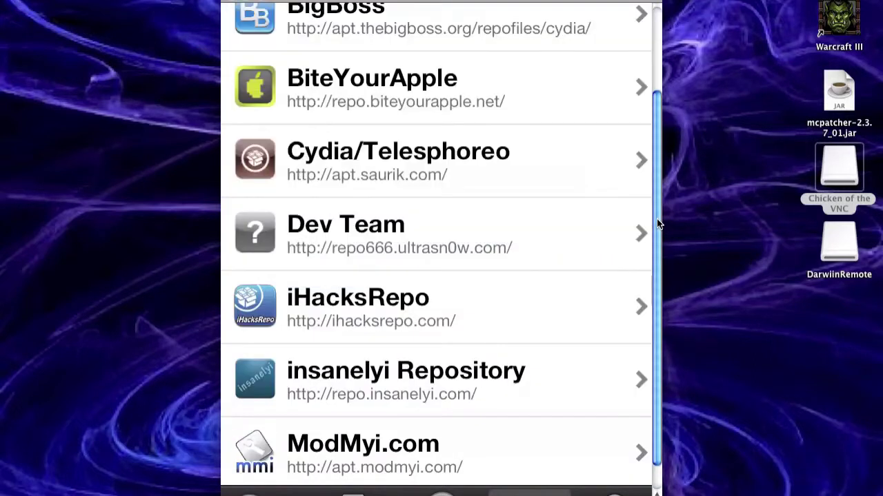
pyautogui.scroll(3, 657, 211)
pyautogui.scroll(2, 661, 168)
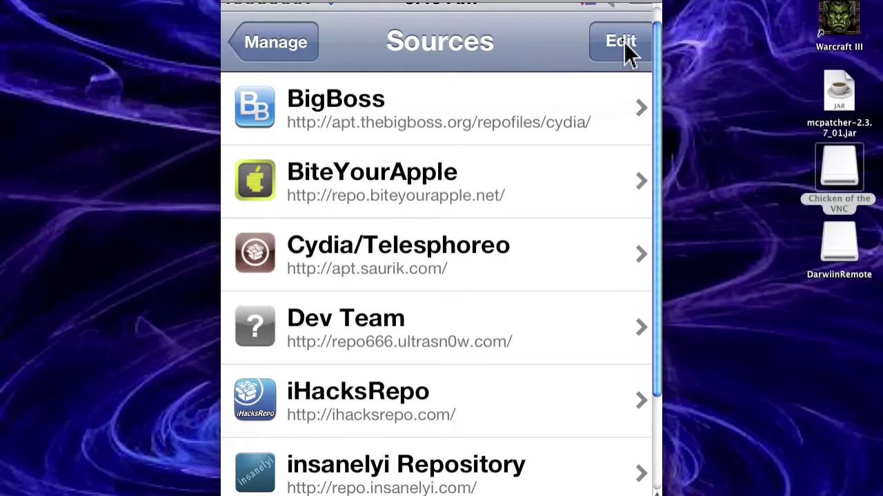
pyautogui.click(624, 42)
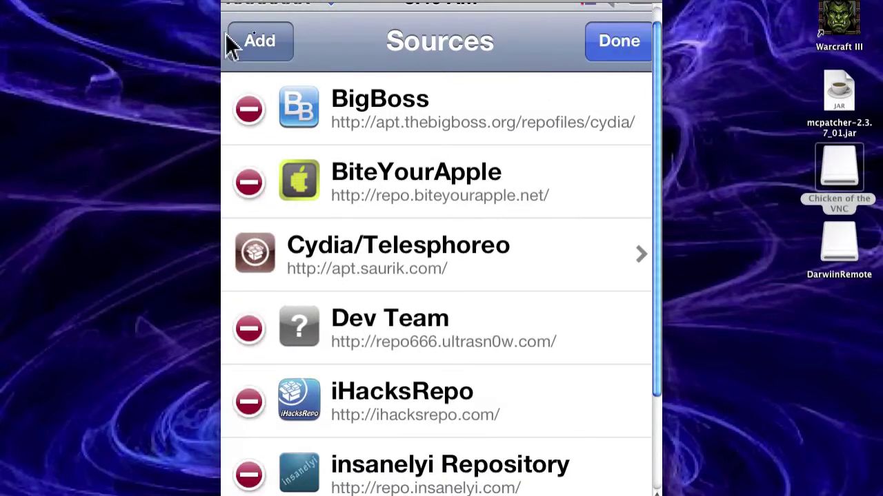
pyautogui.click(269, 41)
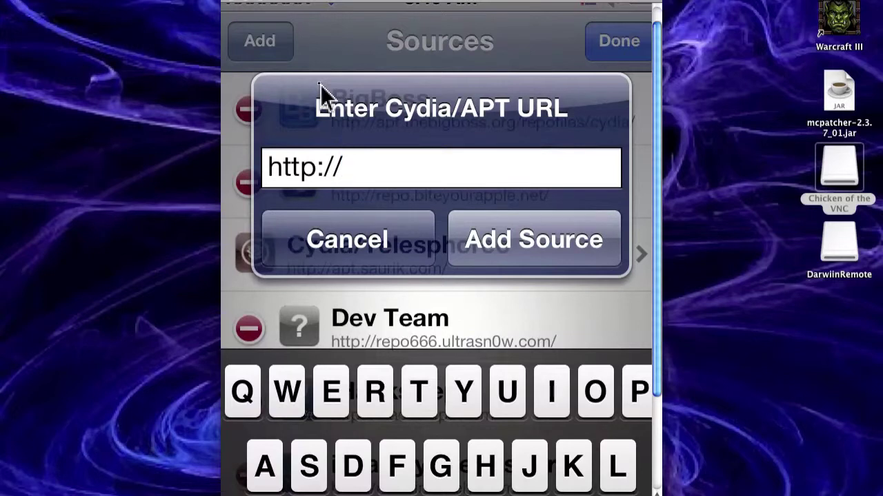
pyautogui.write('cydia')
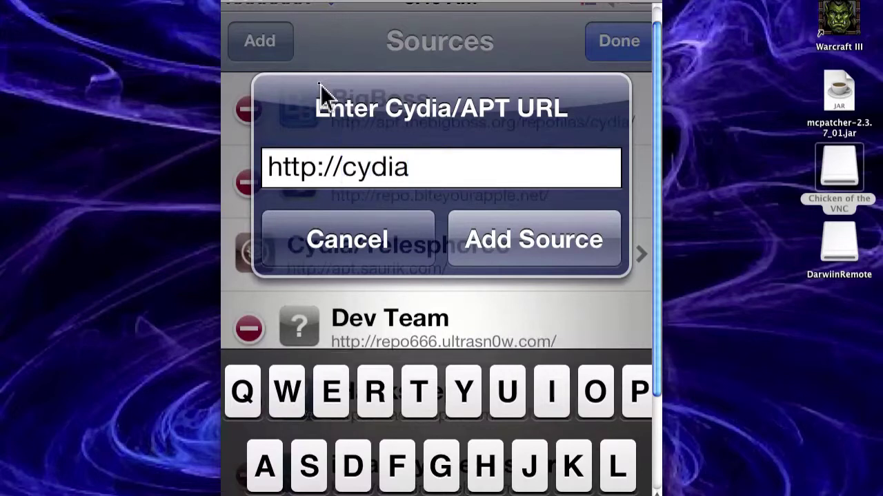
pyautogui.write('.xse')
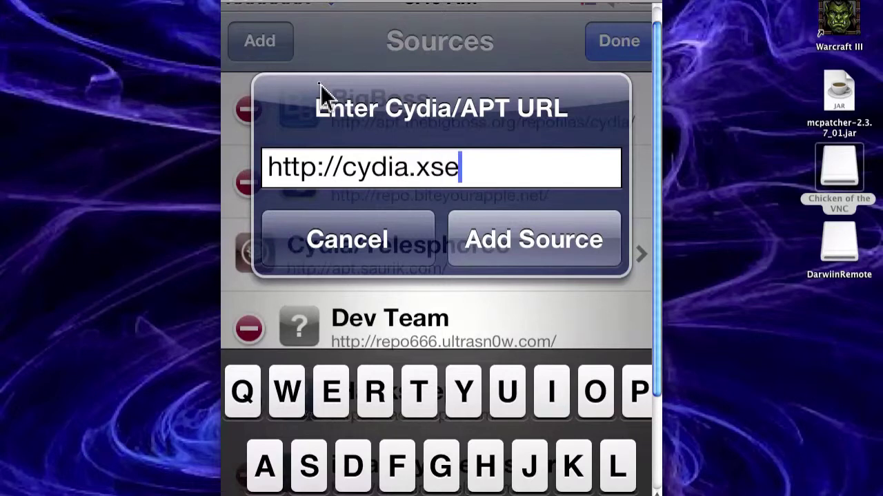
pyautogui.write('llize')
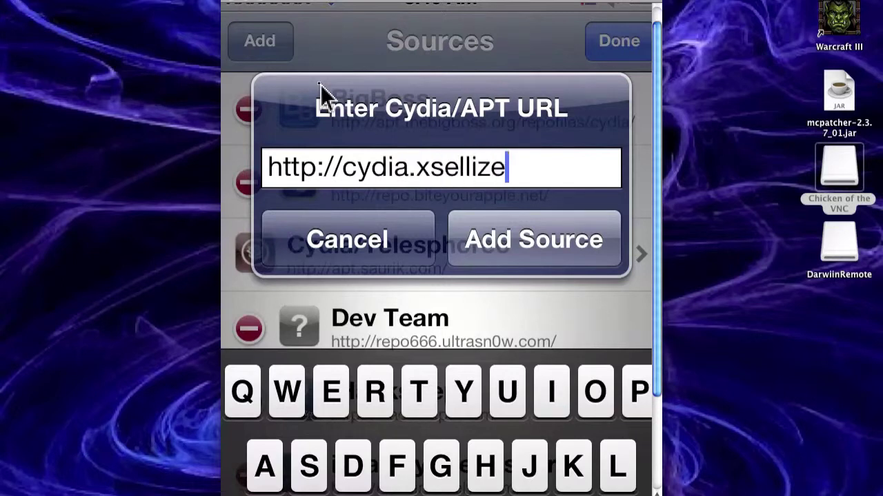
pyautogui.write('.com')
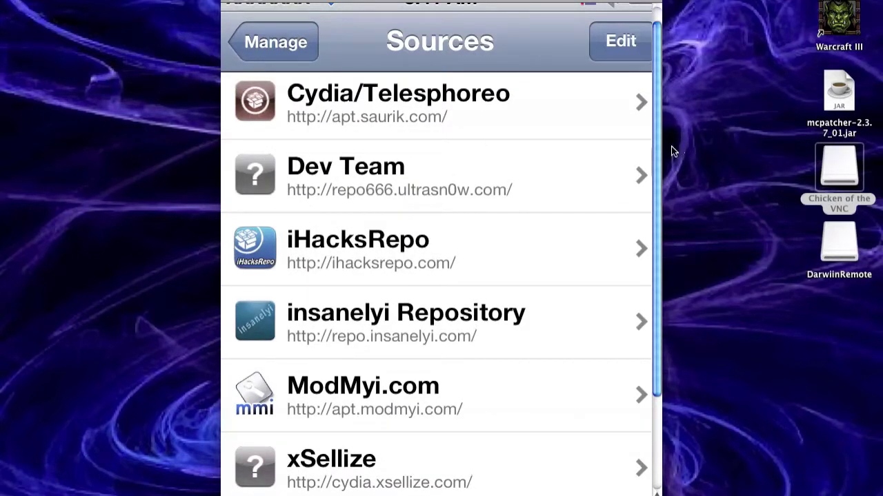
pyautogui.click(658, 229)
pyautogui.moveTo(658, 229); pyautogui.dragTo(653, 318)
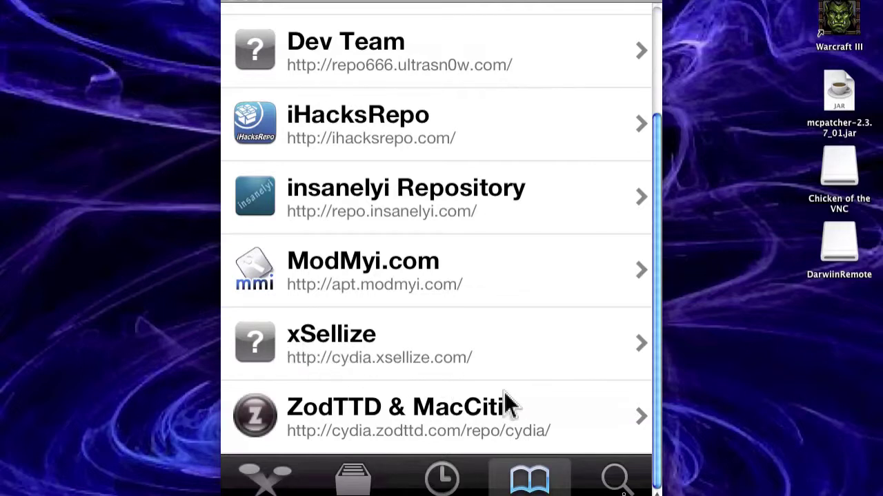
# Search Cydia packages for 'NES A' to list the NES A.D.X. Plus emulator entries
pyautogui.click(616, 477)
pyautogui.moveTo(656, 435); pyautogui.dragTo(667, 300)
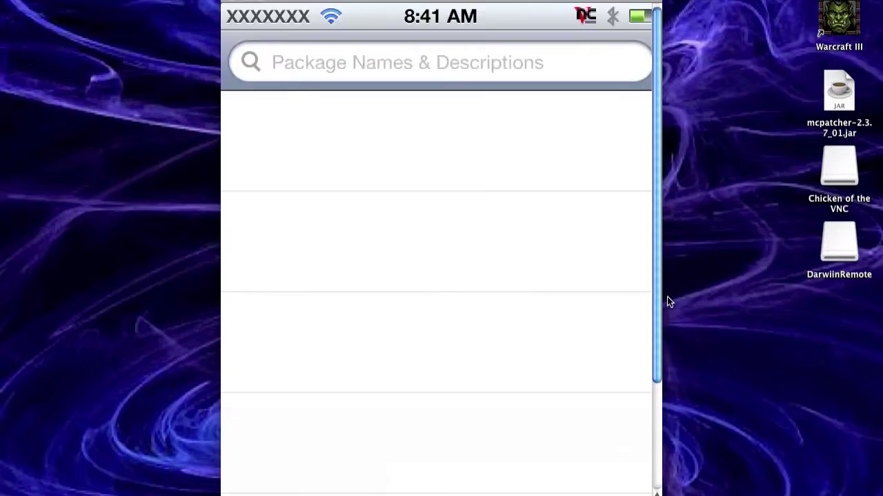
pyautogui.click(369, 68)
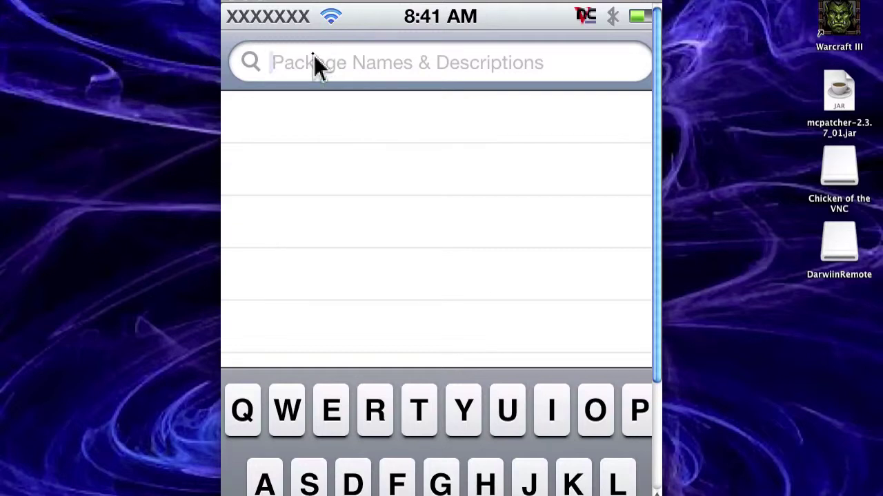
pyautogui.write('NES')
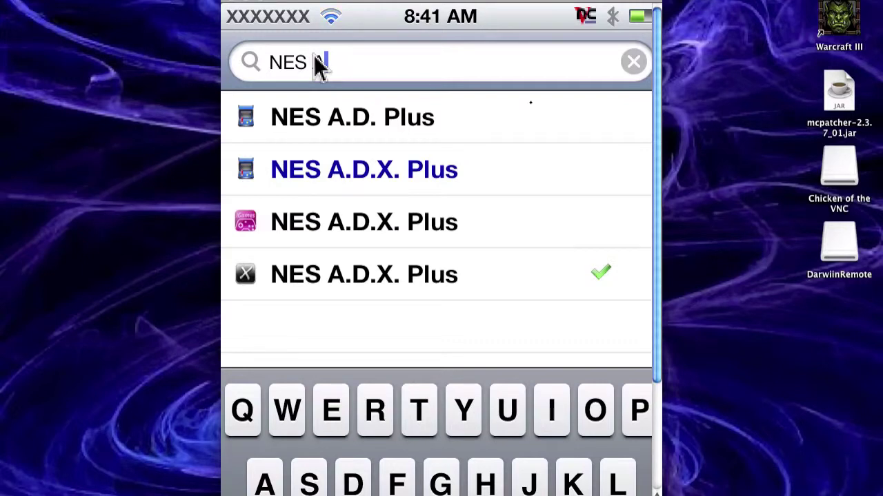
pyautogui.write('A')
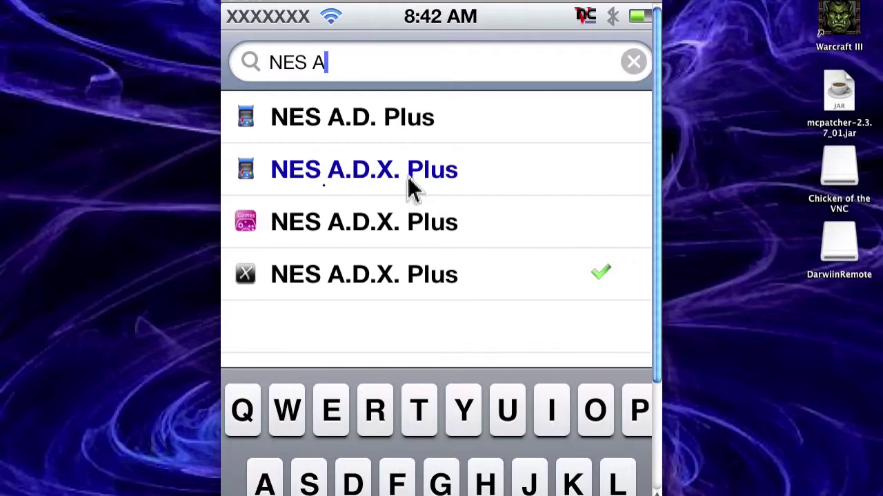
# Confirm the installed NES A.D.X. Plus is version 1.6, then go to the iPhone home screen
pyautogui.click(426, 281)
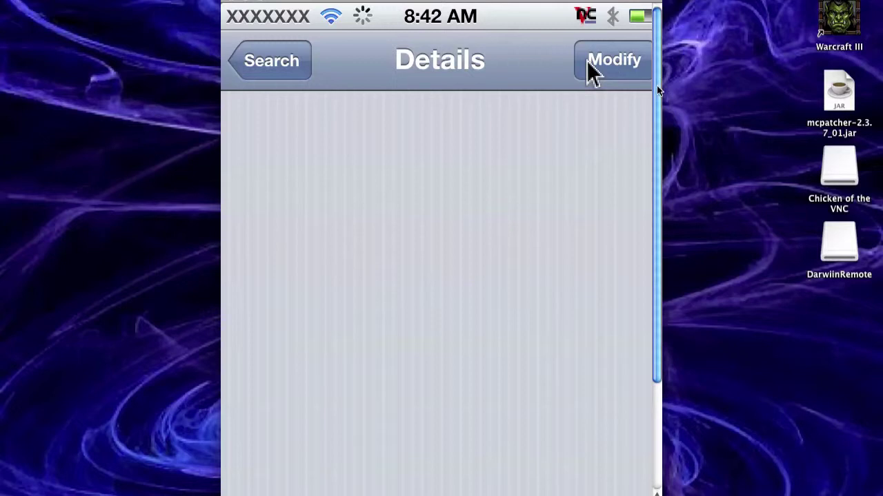
pyautogui.moveTo(657, 88); pyautogui.dragTo(658, 222)
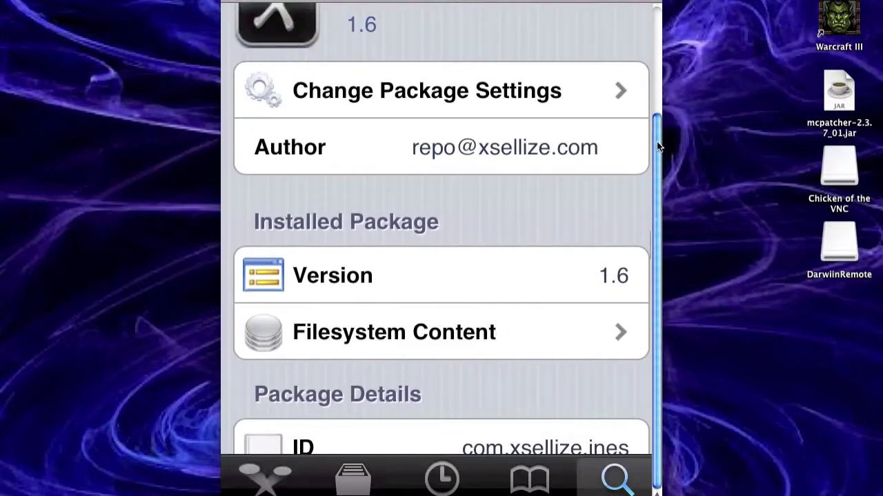
pyautogui.scroll(5, 657, 145)
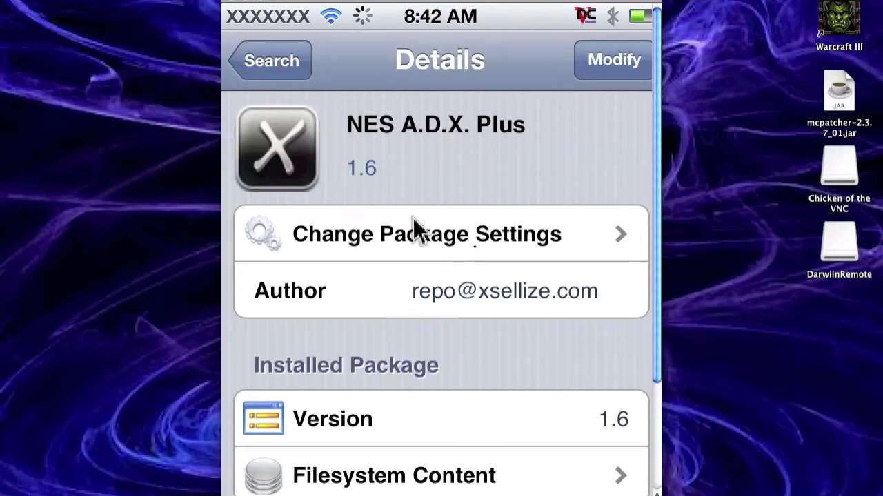
pyautogui.rightClick(313, 204)
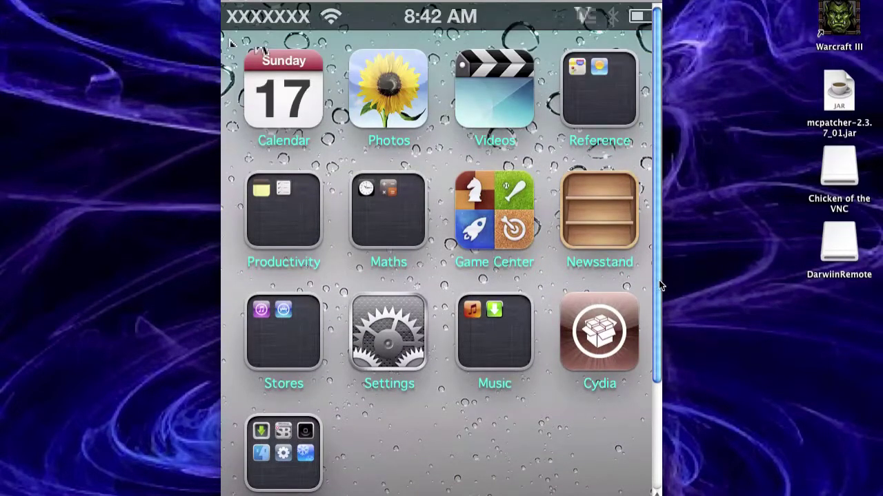
# Move to the home screen page holding NES A.D.X.+, Safari, Utilities and Games
pyautogui.scroll(-2, 658, 299)
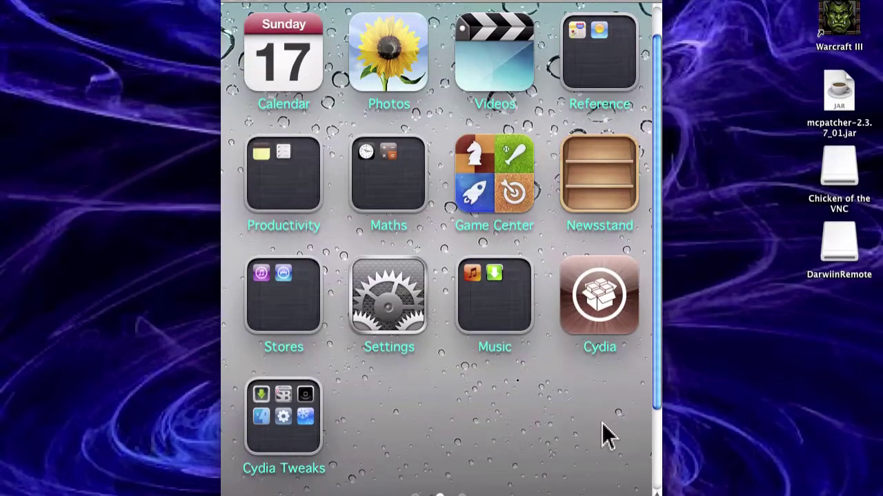
pyautogui.moveTo(607, 435); pyautogui.dragTo(603, 393)
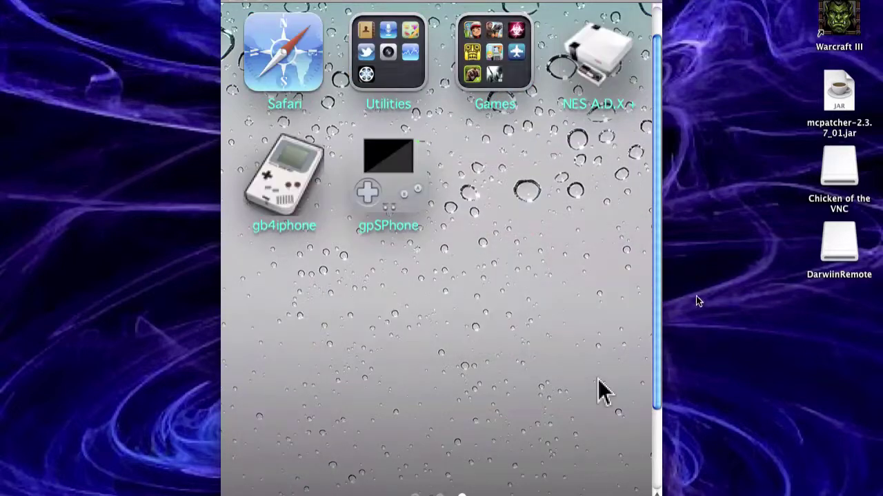
pyautogui.scroll(3, 658, 293)
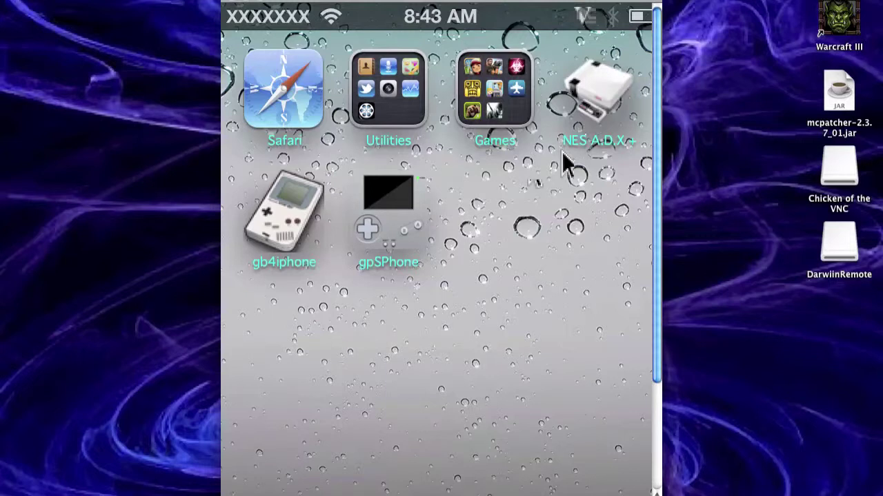
# Minimize the iPhone mirror, launch Cyberduck and move its window back toward centre
pyautogui.click(246, 2)
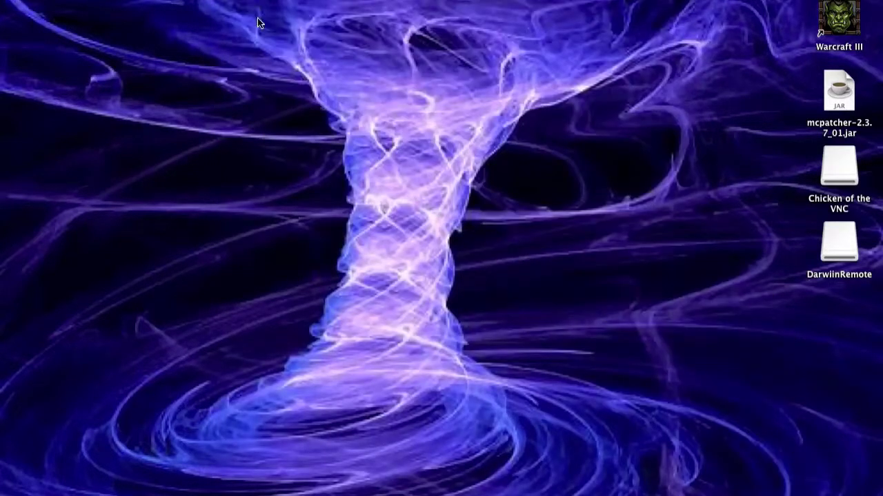
pyautogui.moveTo(645, 489)
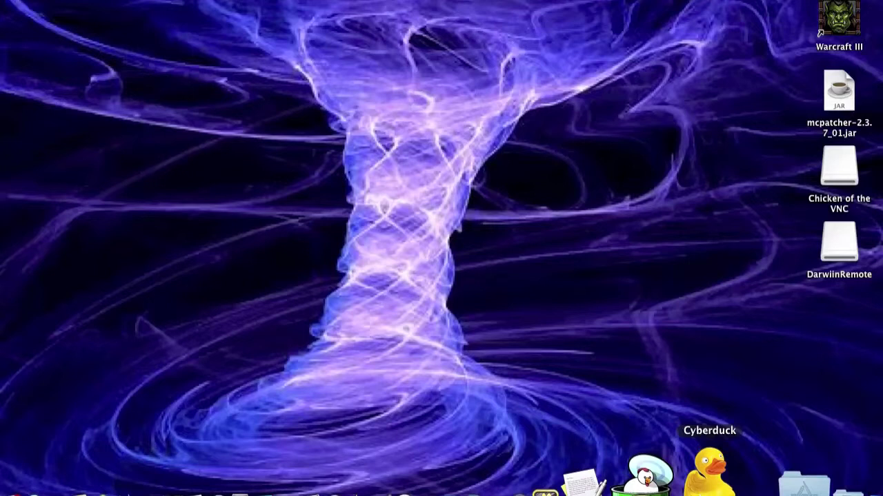
pyautogui.click(709, 475)
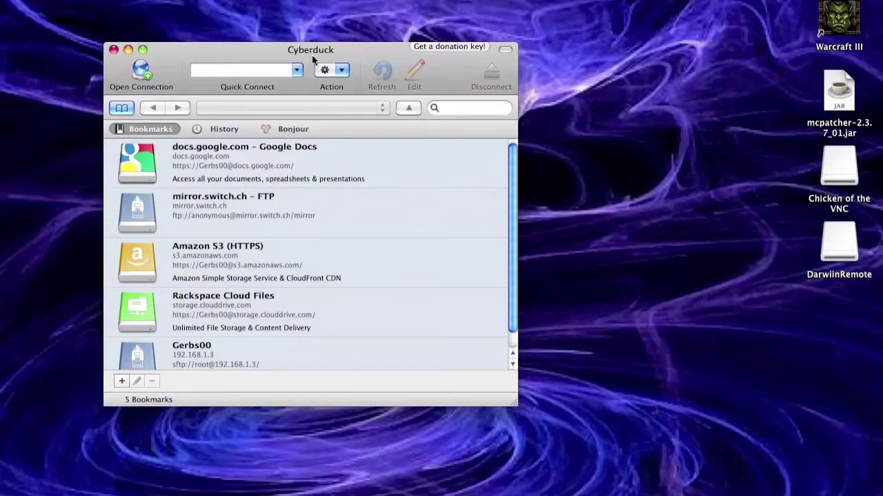
pyautogui.moveTo(311, 52); pyautogui.dragTo(496, 27)
pyautogui.scroll(-2, 424, 236)
pyautogui.scroll(2, 424, 236)
pyautogui.scroll(-2, 423, 238)
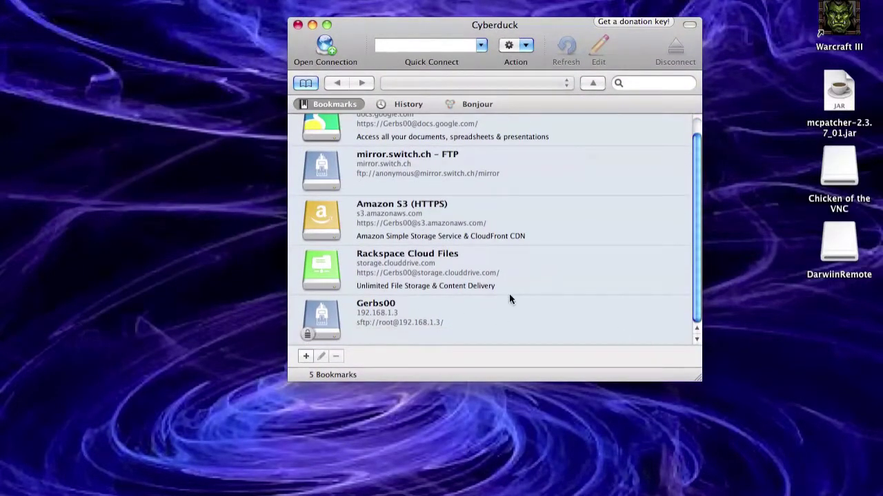
pyautogui.moveTo(430, 26); pyautogui.dragTo(374, 43)
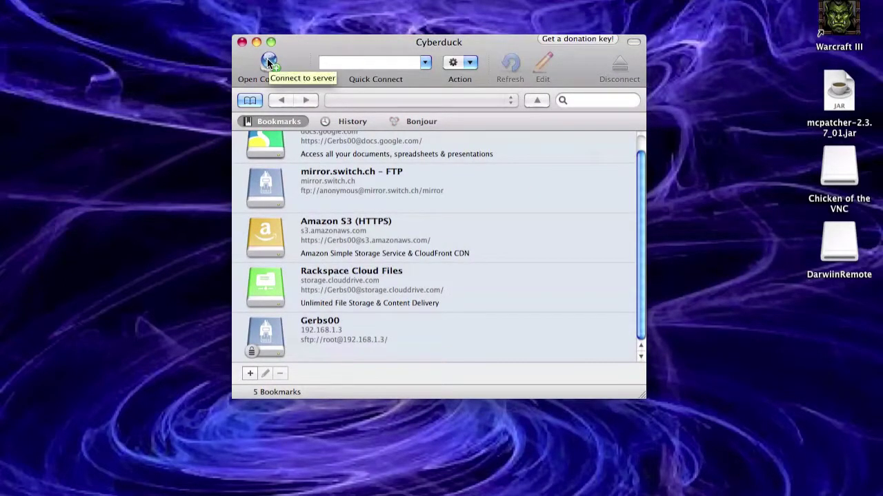
# Delete the SFTP bookmark for 192.168.1.3, leaving four bookmarks
pyautogui.click(284, 353)
pyautogui.click(279, 373)
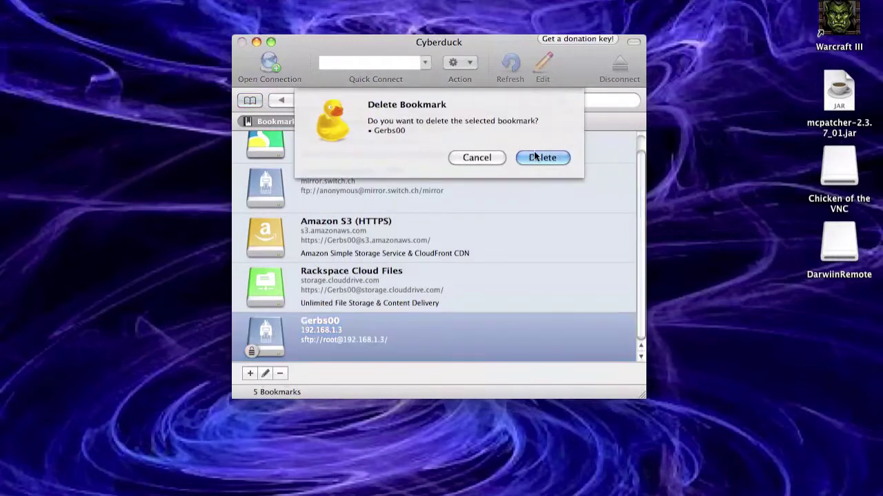
pyautogui.press('Return')
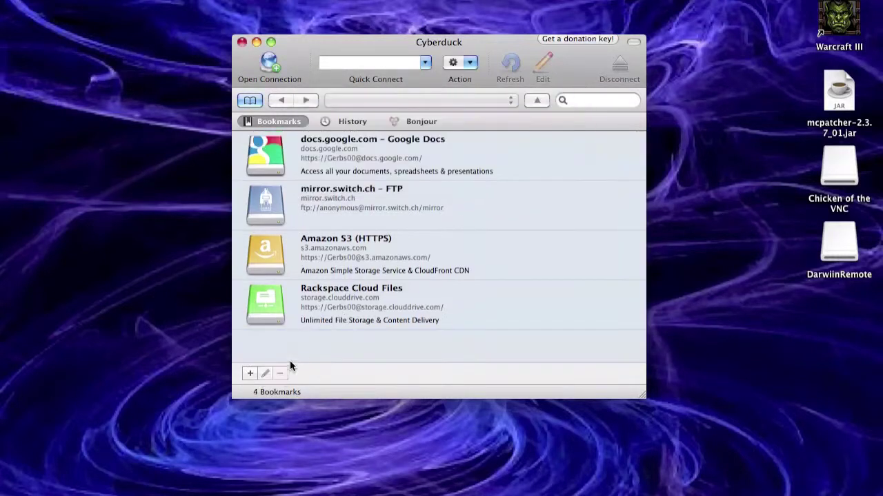
# Create a new FTP bookmark with the chosen nickname and username root
pyautogui.click(251, 373)
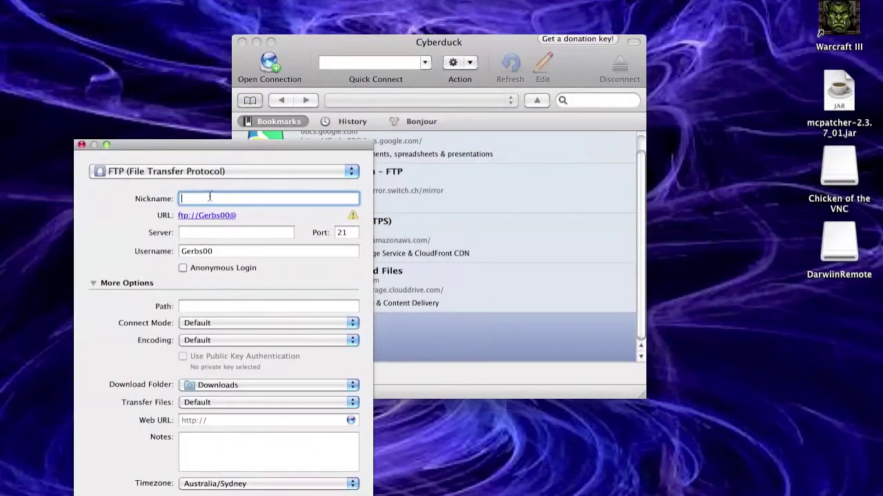
pyautogui.click(226, 251)
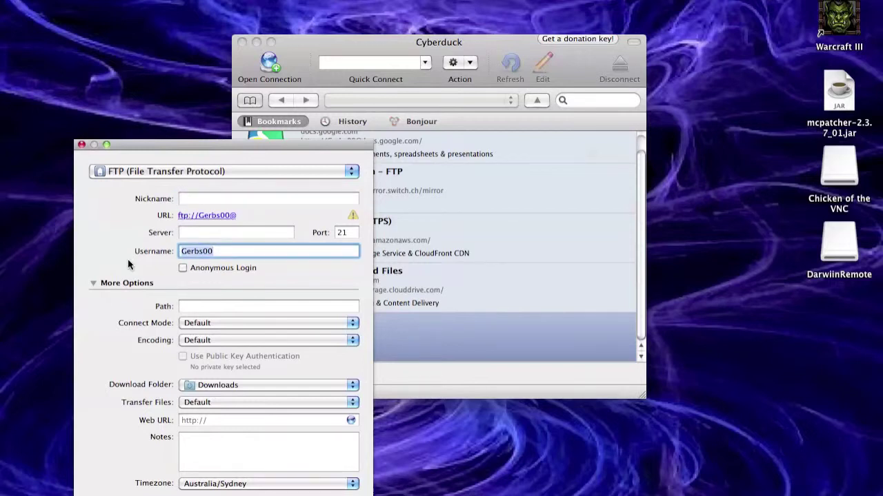
pyautogui.click(214, 198)
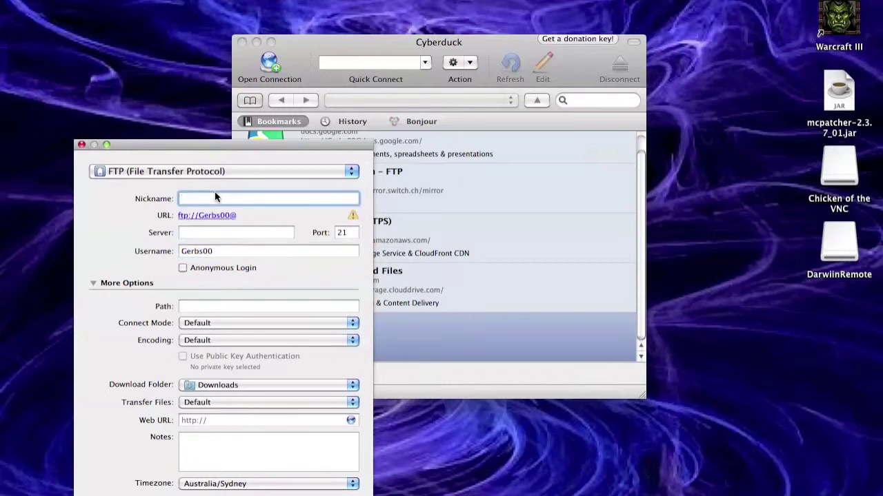
pyautogui.write('Gerbs00')
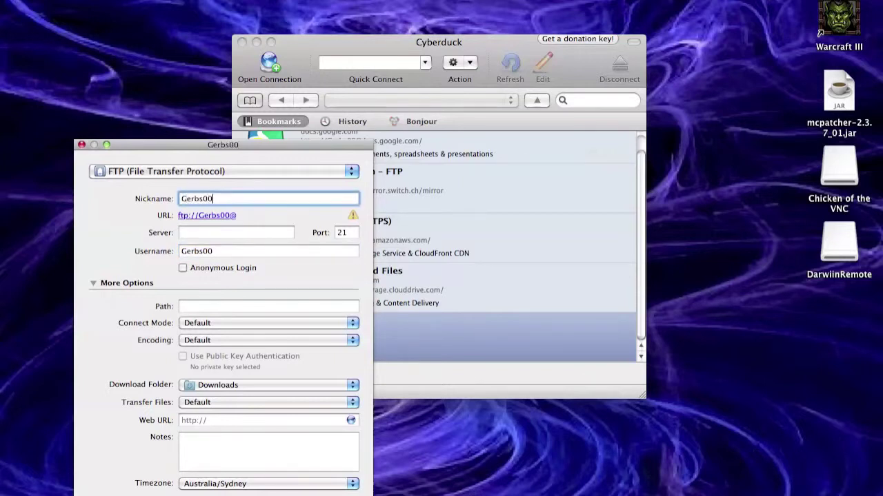
pyautogui.click(222, 251)
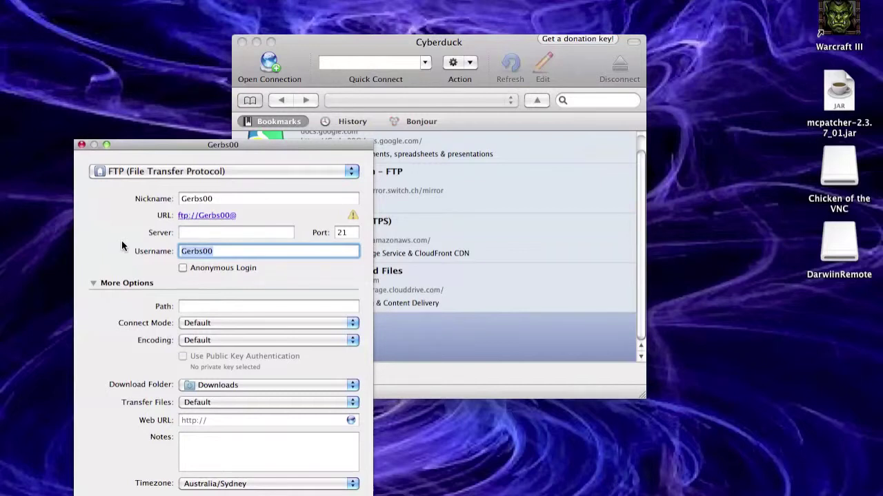
pyautogui.write('root')
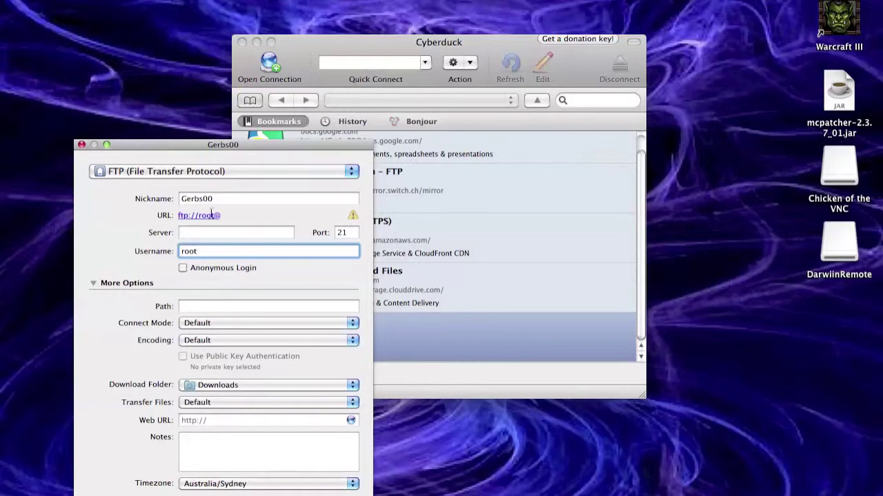
pyautogui.moveTo(491, 483)
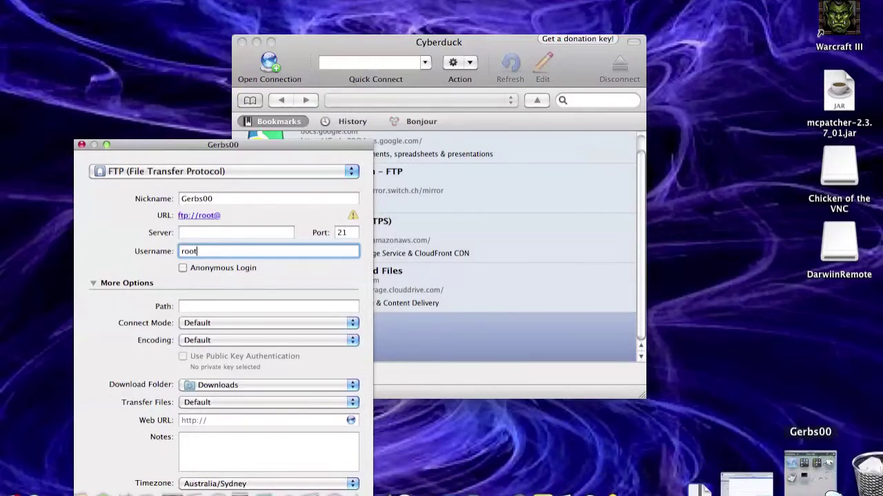
# Reopen Cydia on the mirrored iPhone, cancel its refresh, and return to the 'NES A' search
pyautogui.click(837, 491)
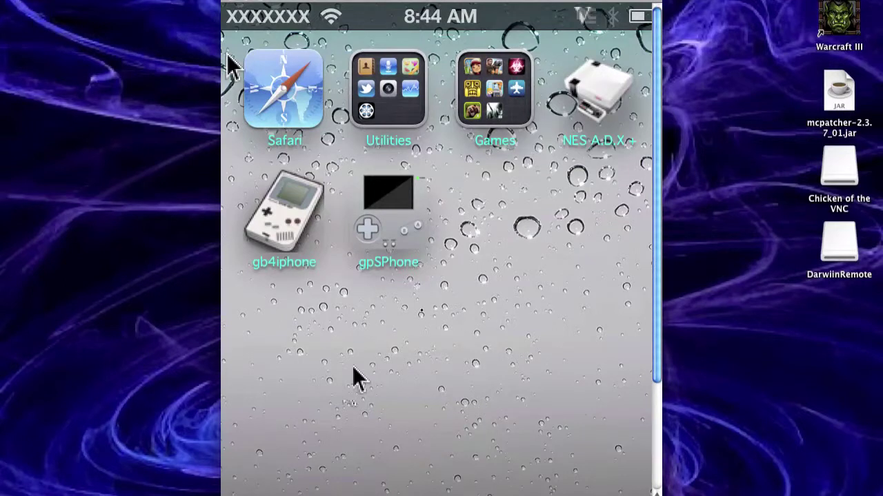
pyautogui.moveTo(353, 367); pyautogui.dragTo(423, 312)
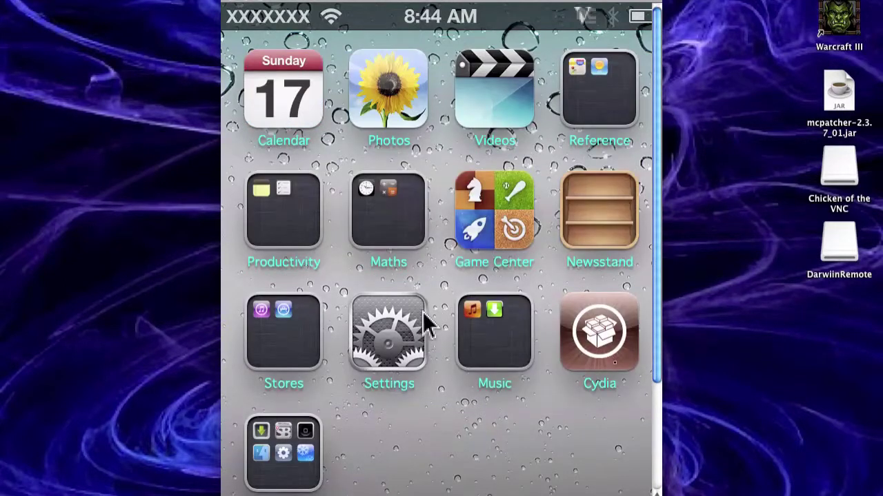
pyautogui.click(424, 318)
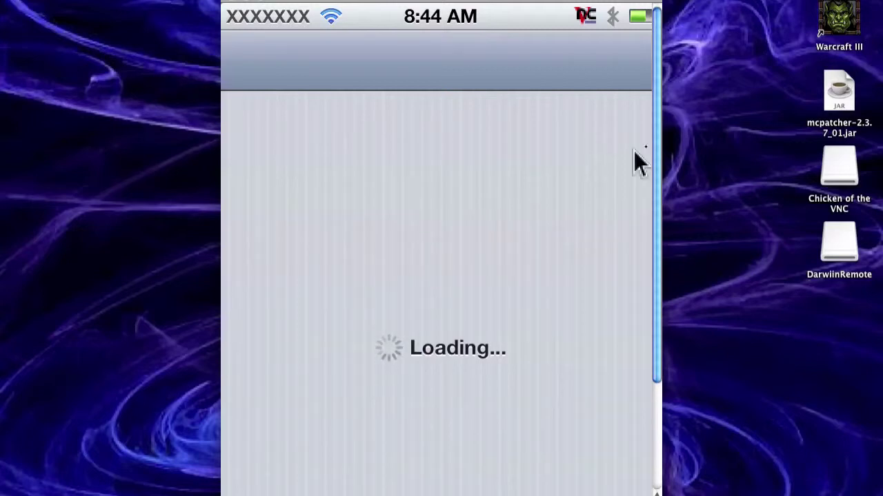
pyautogui.scroll(-3, 655, 138)
pyautogui.scroll(3, 657, 162)
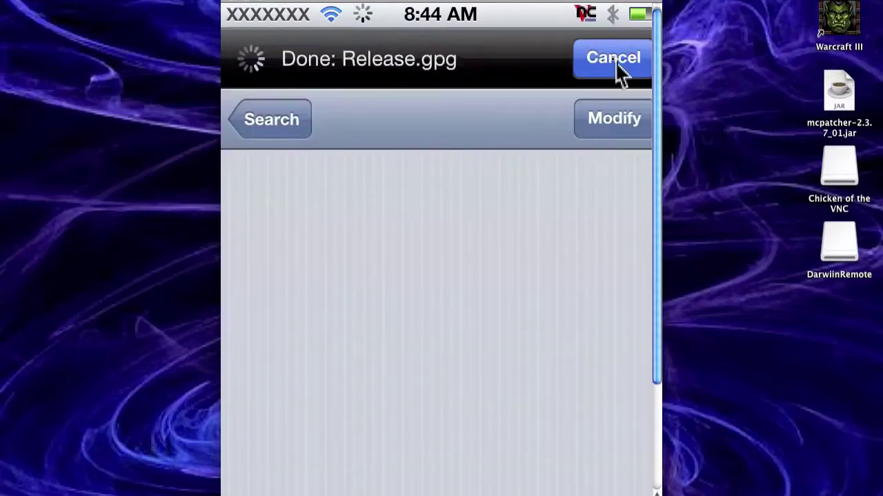
pyautogui.click(618, 68)
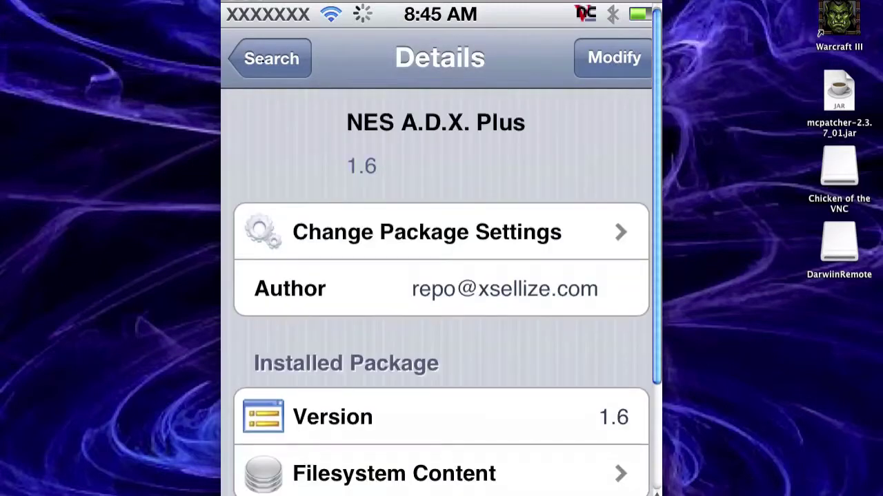
pyautogui.click(263, 65)
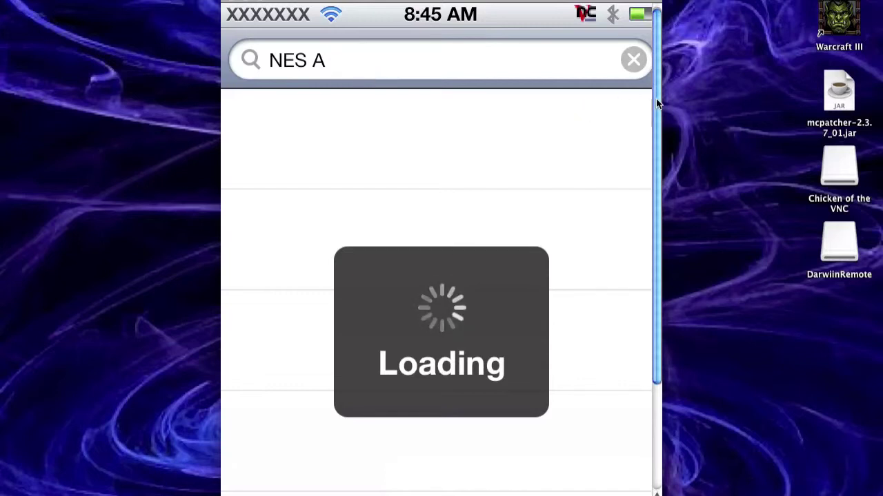
# Replace Cydia's 'NES A' search with 'Open' and scroll through the matching packages
pyautogui.moveTo(656, 99); pyautogui.dragTo(654, 120)
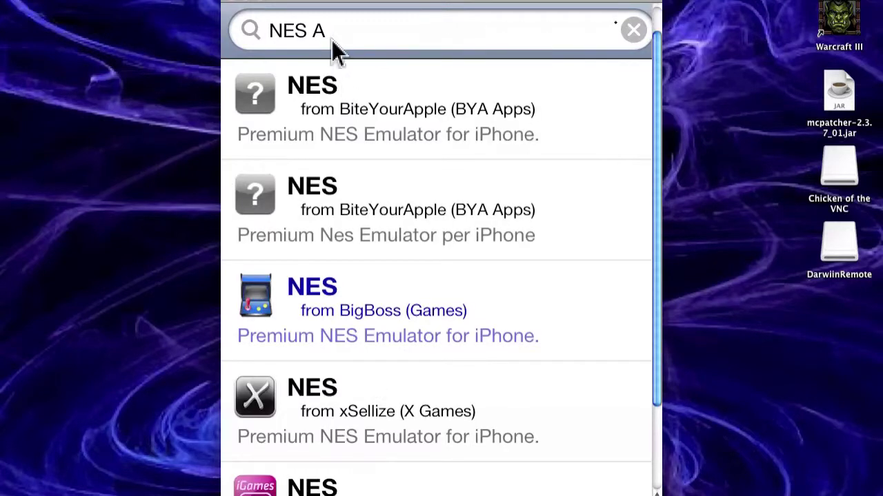
pyautogui.click(639, 40)
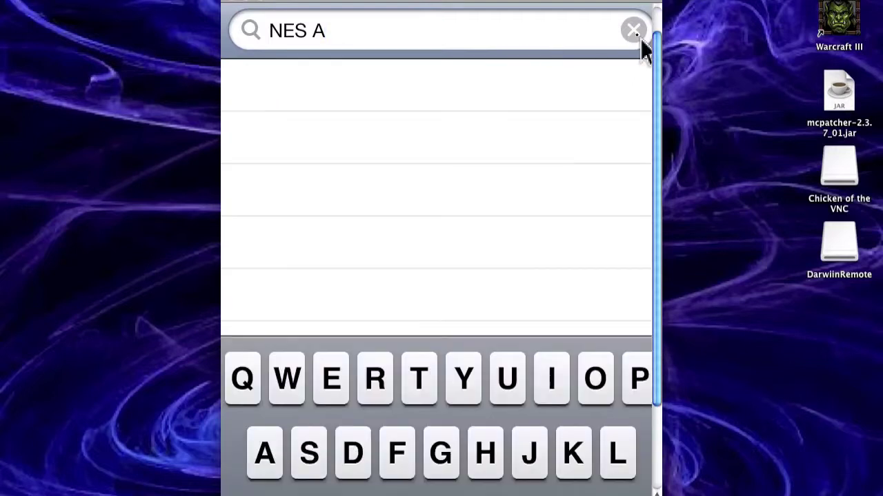
pyautogui.click(633, 32)
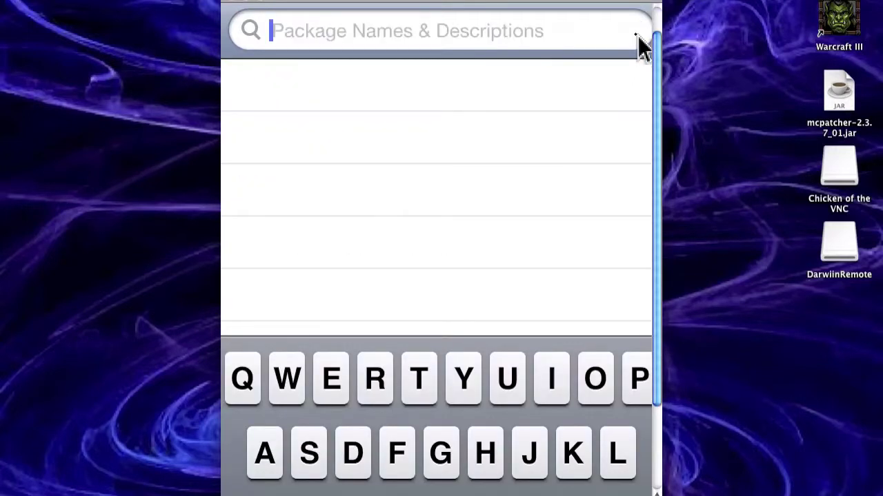
pyautogui.write('o')
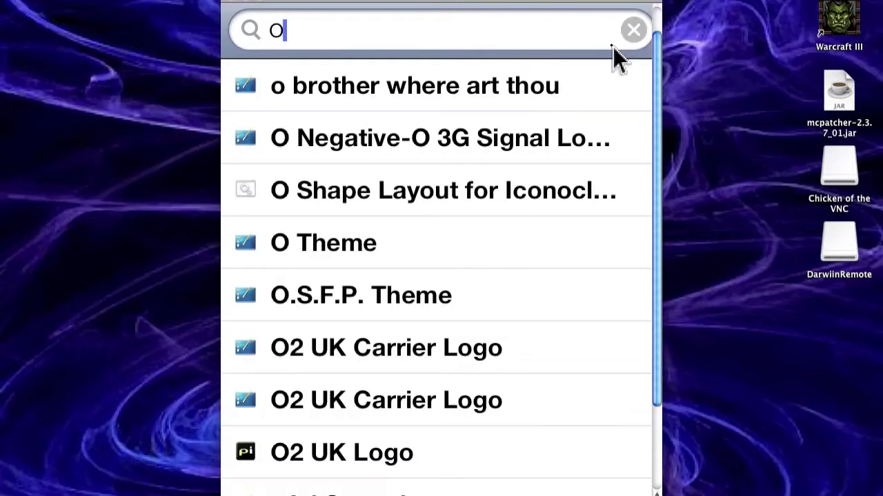
pyautogui.write('pp')
pyautogui.press('BackSpace')
pyautogui.write('en')
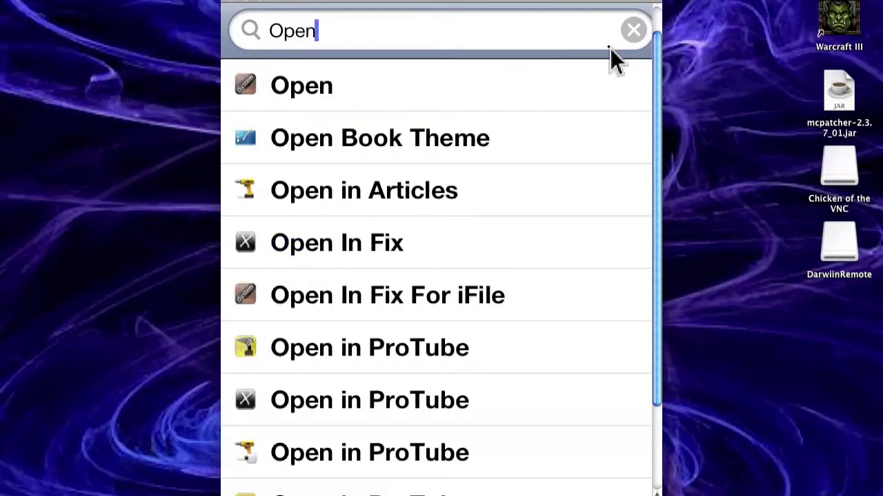
pyautogui.write(' S')
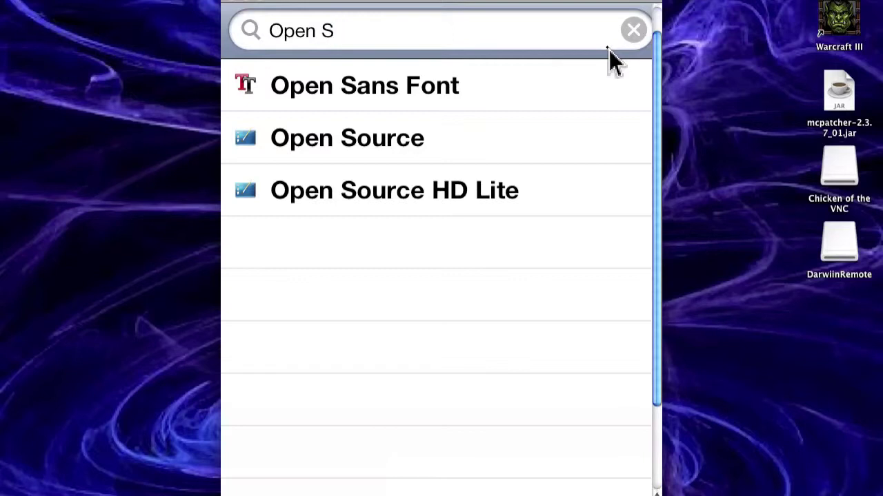
pyautogui.press('BackSpace')
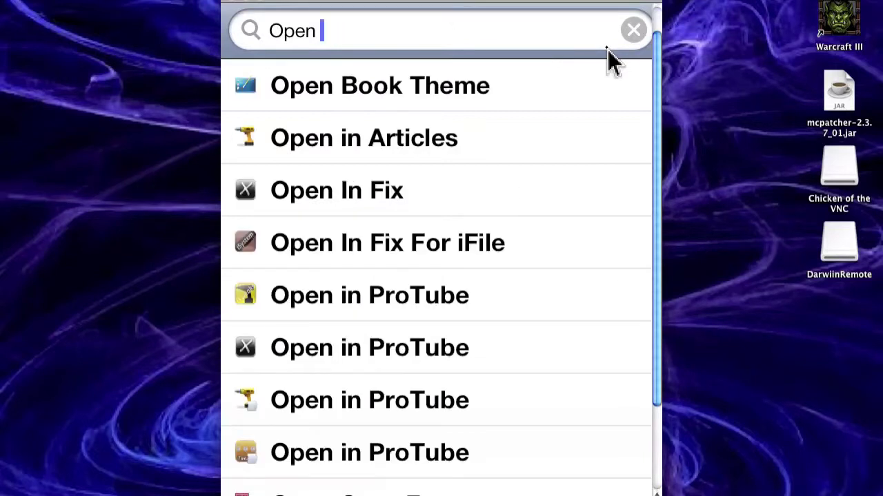
pyautogui.write('H')
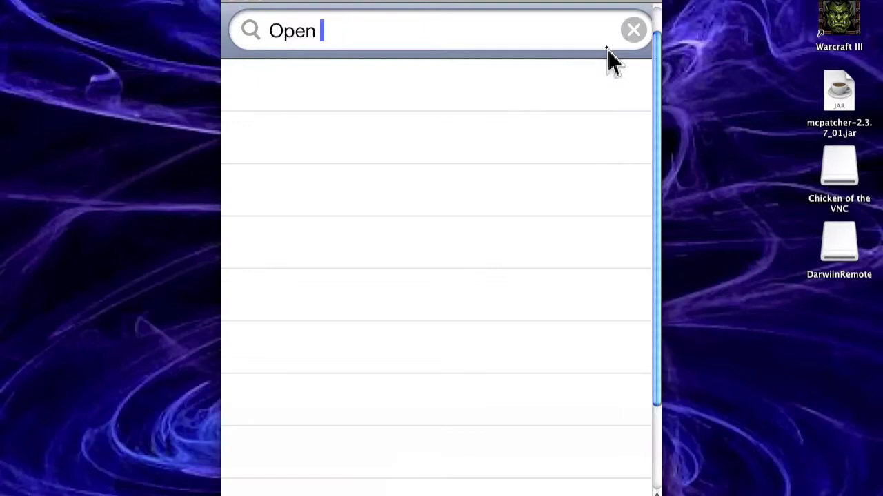
pyautogui.moveTo(570, 476)
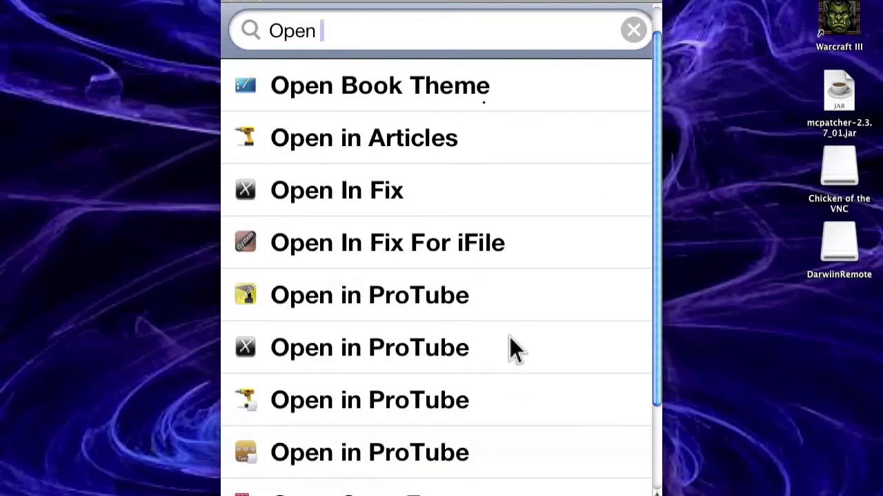
pyautogui.moveTo(635, 135); pyautogui.dragTo(635, 17)
# Go from Sources back to Manage and scroll the Installed packages list down to OpenSSH
pyautogui.click(550, 484)
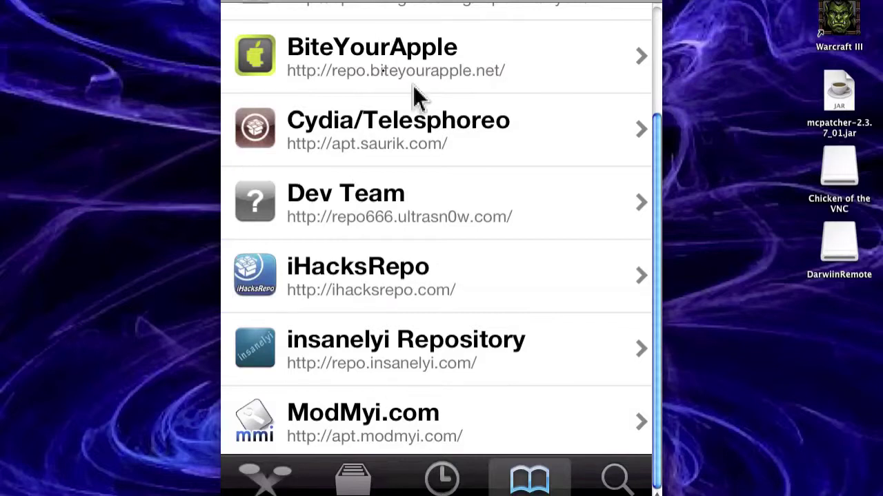
pyautogui.scroll(2, 649, 143)
pyautogui.scroll(2, 648, 142)
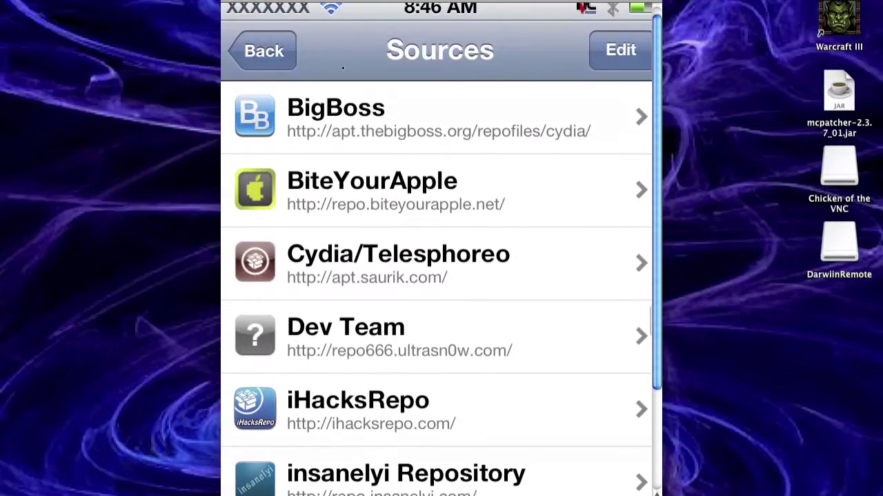
pyautogui.click(294, 61)
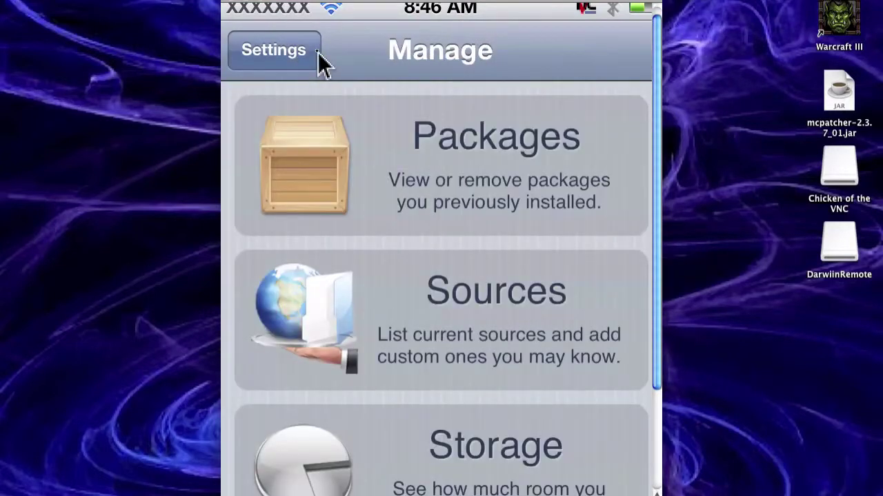
pyautogui.scroll(-5, 324, 63)
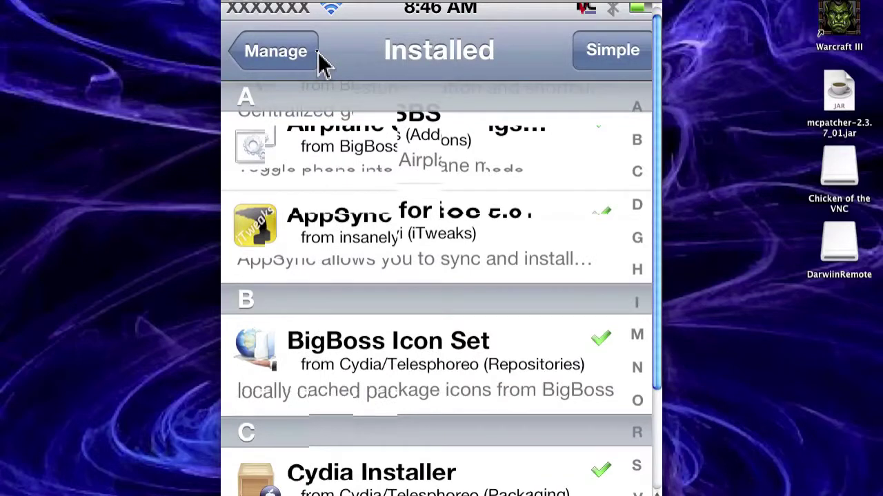
pyautogui.scroll(-10, 324, 62)
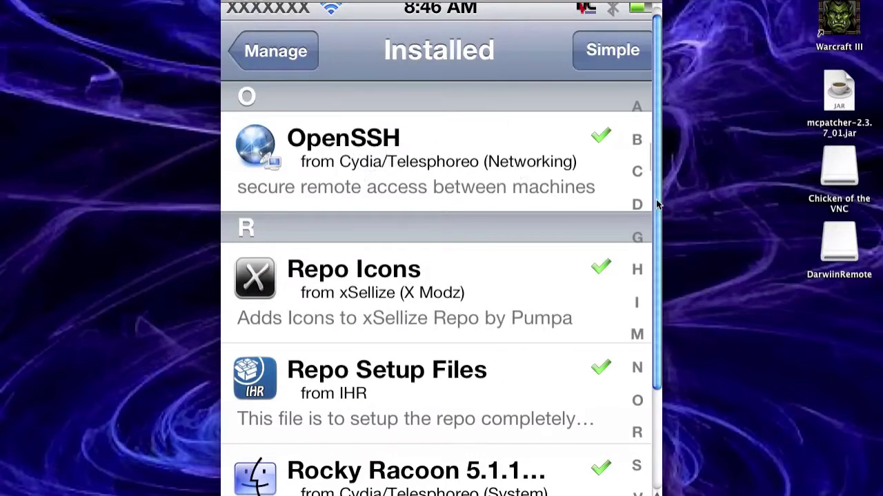
pyautogui.scroll(-3, 662, 311)
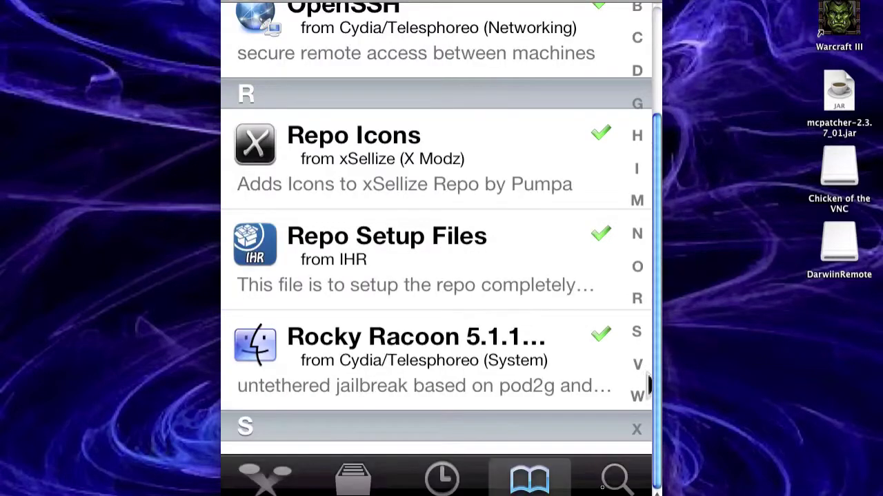
# Search Cydia for OpenSSH, then exit to the second home-screen page
pyautogui.click(612, 481)
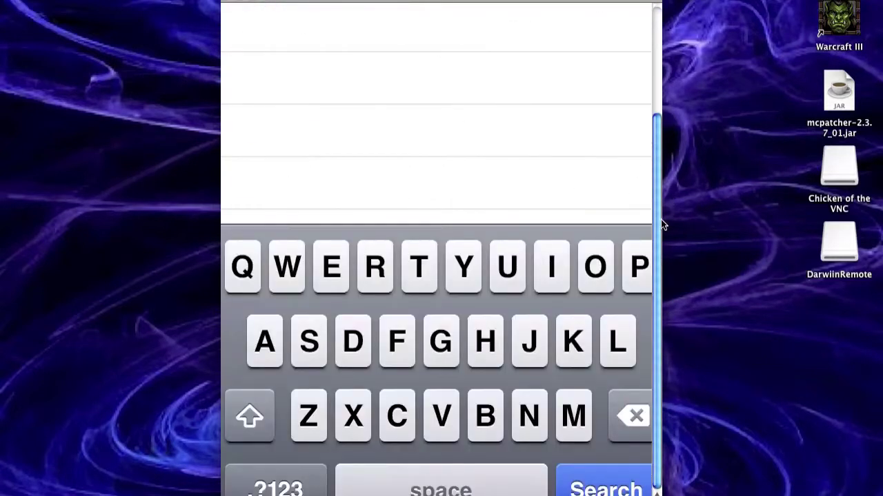
pyautogui.scroll(3, 655, 217)
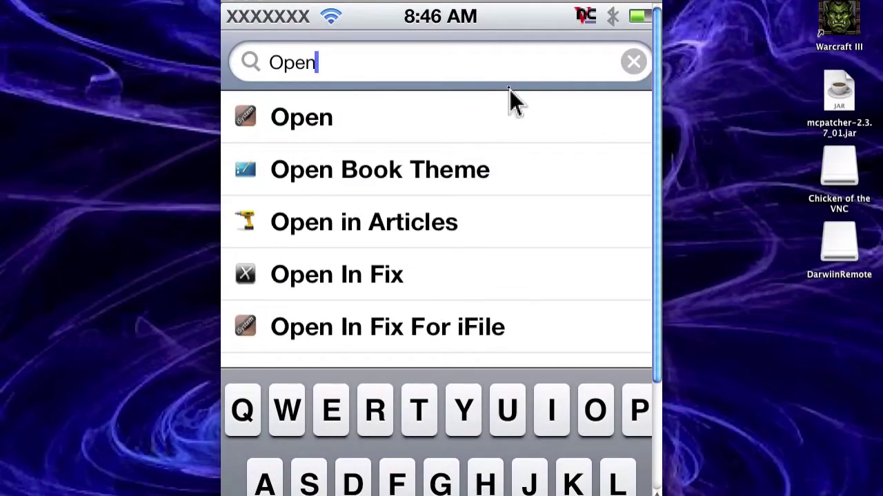
pyautogui.write('SS')
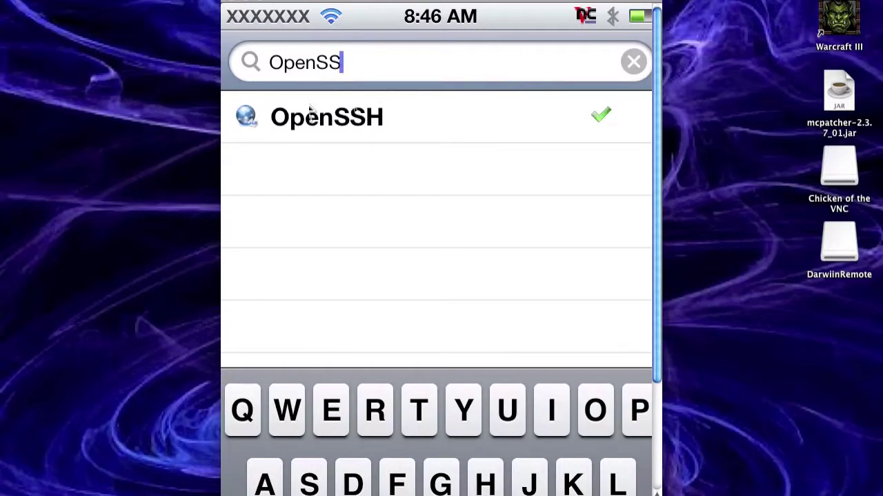
pyautogui.write('H')
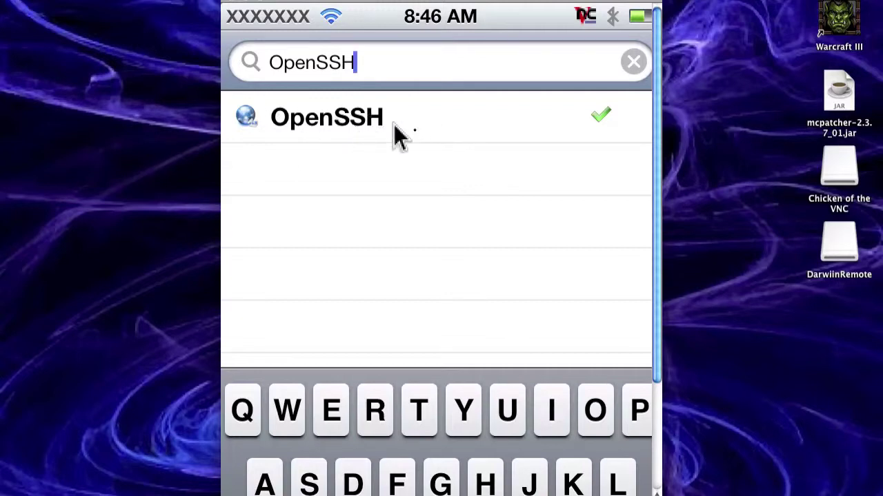
pyautogui.rightClick(516, 253)
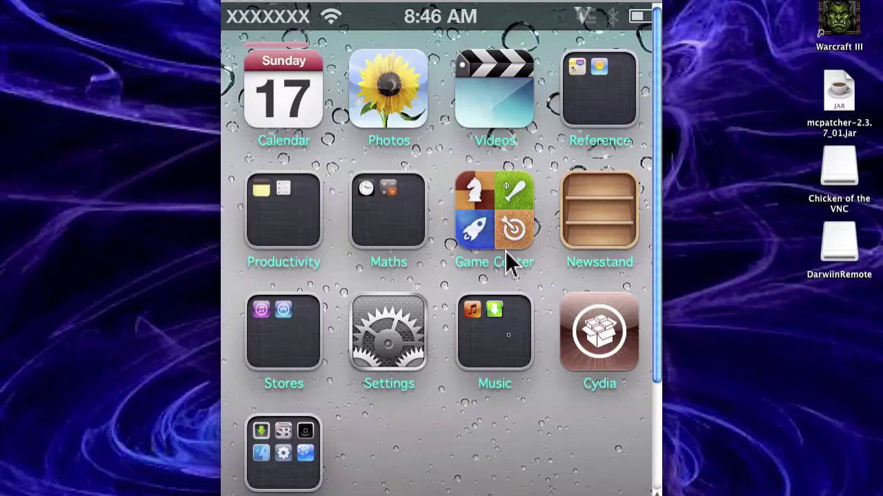
pyautogui.moveTo(509, 262); pyautogui.dragTo(514, 348)
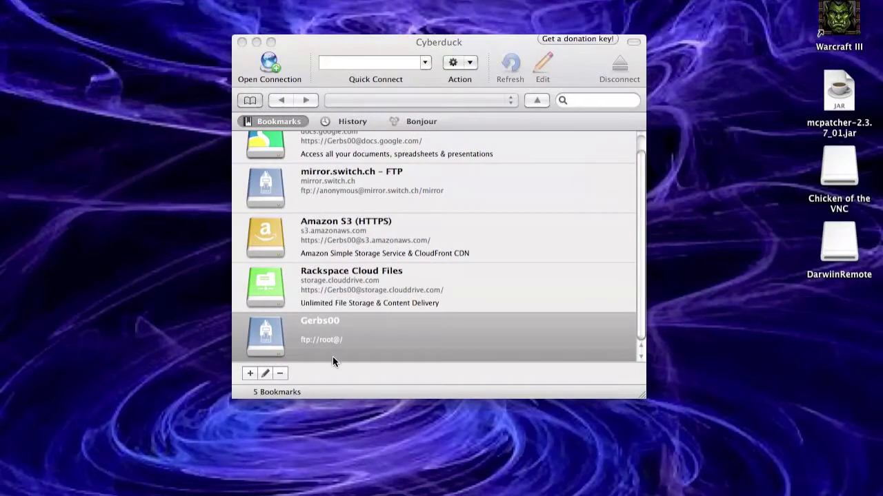
# Edit the Gerbs00 bookmark to use SFTP (SSH File Transfer Protocol) on port 22 instead of FTP
pyautogui.doubleClick(330, 345)
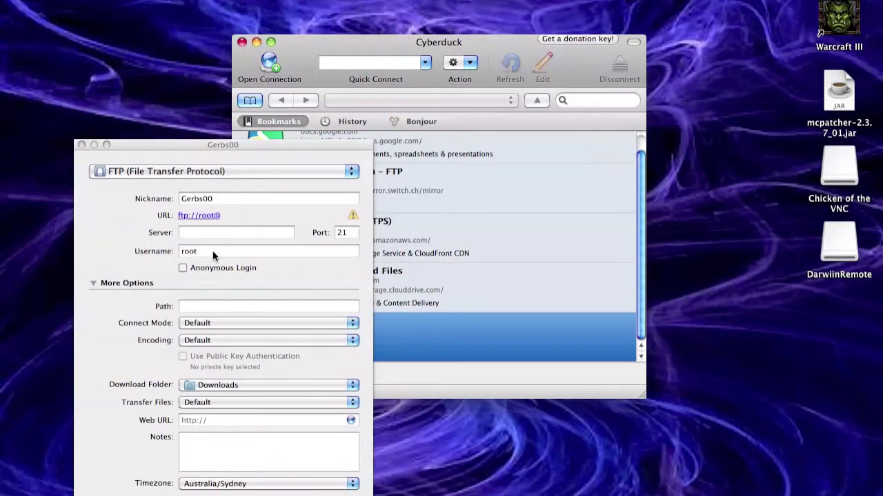
pyautogui.click(221, 172)
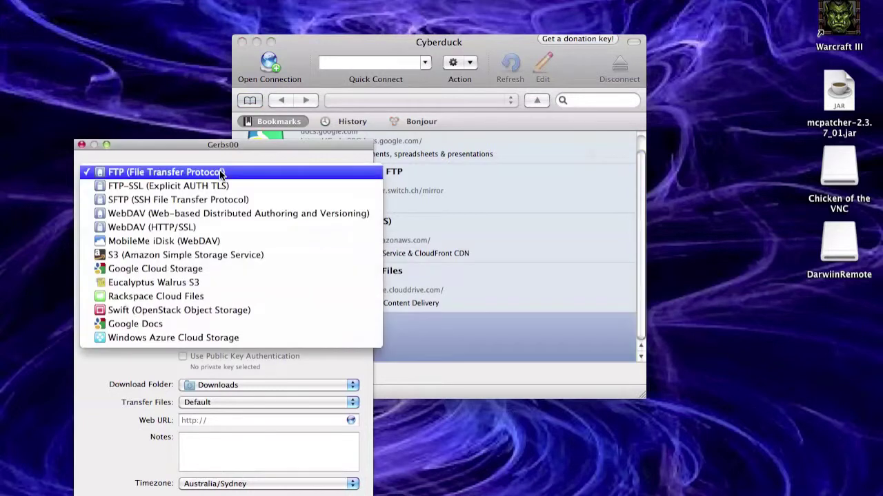
pyautogui.click(191, 200)
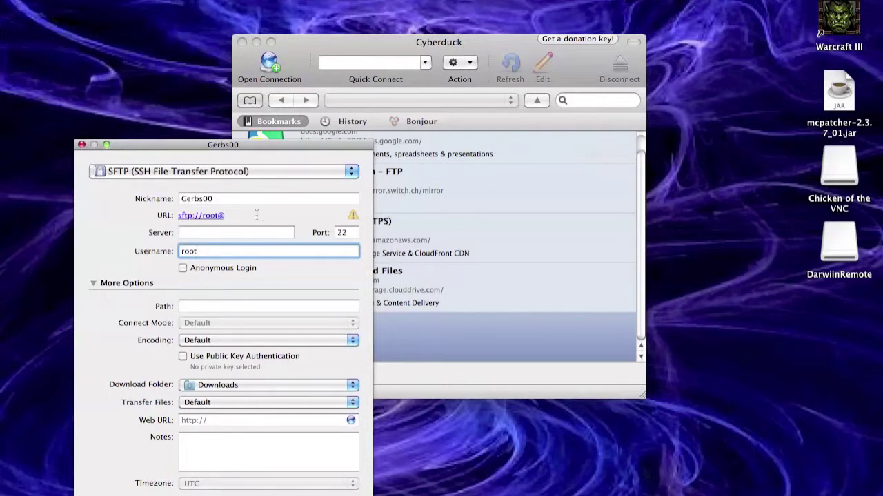
pyautogui.click(223, 233)
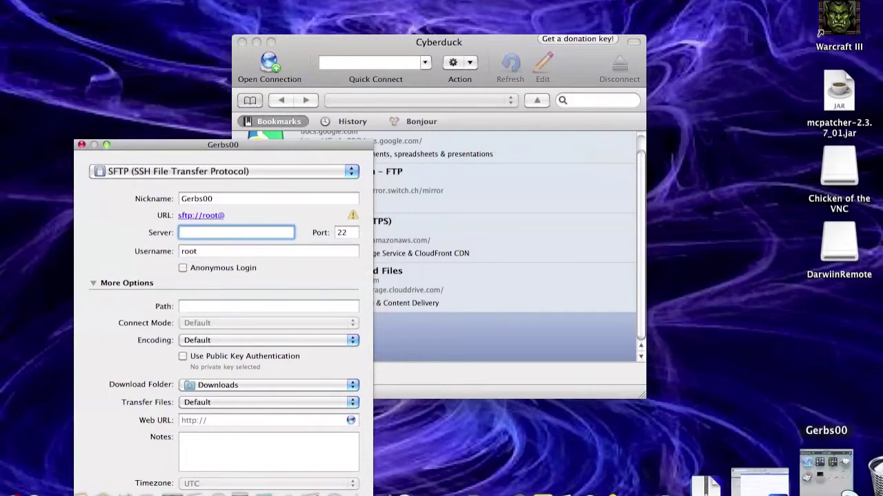
# Open the iPhone's Settings > Wi-Fi and show GerberWLAN's details with IP 192.168.1.3
pyautogui.click(826, 475)
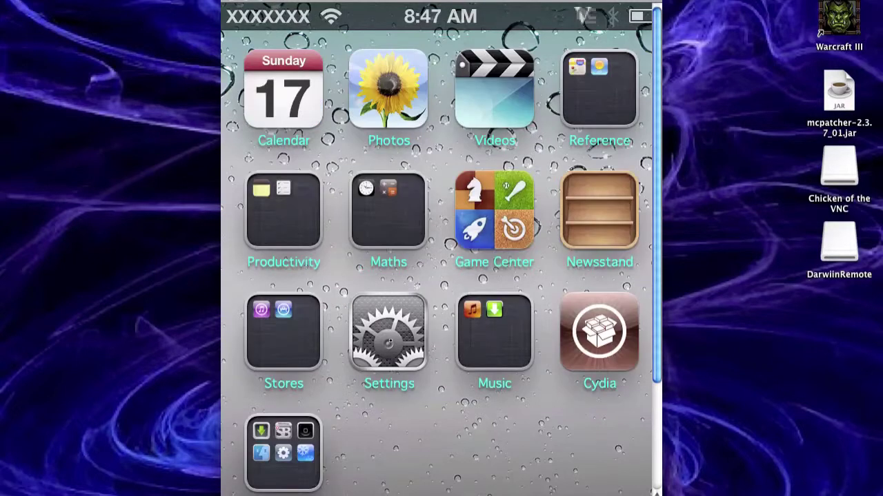
pyautogui.click(419, 332)
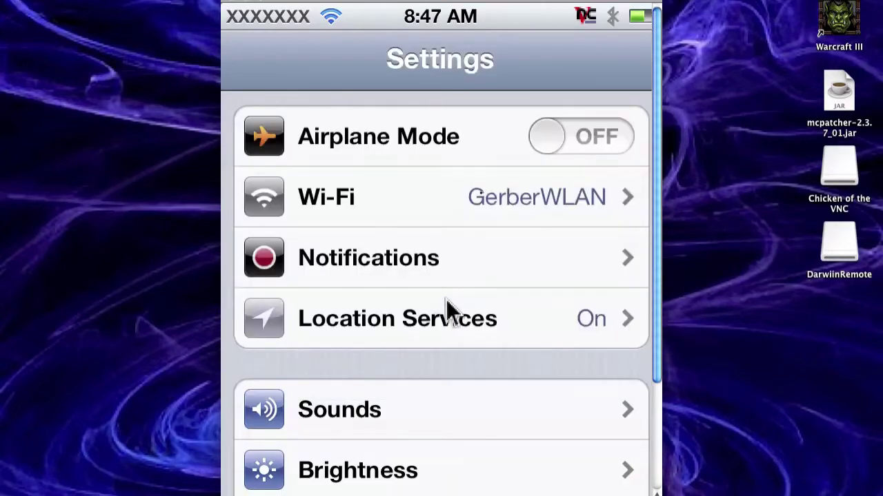
pyautogui.click(466, 199)
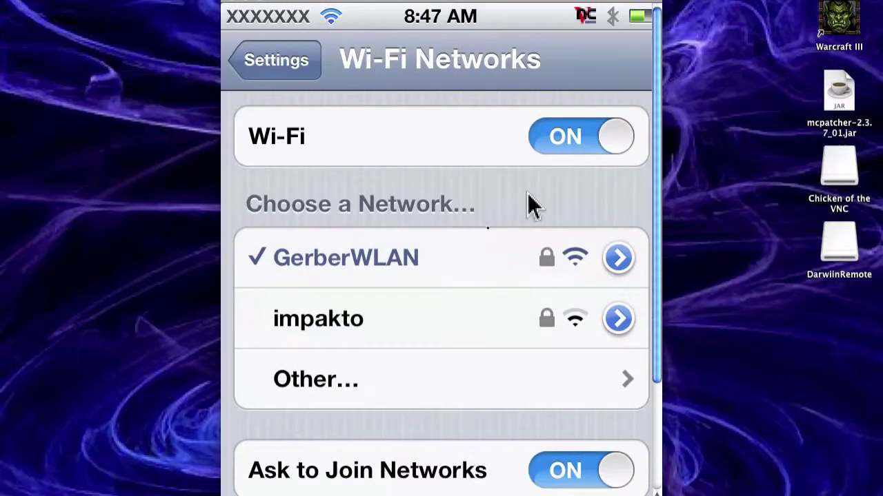
pyautogui.click(618, 259)
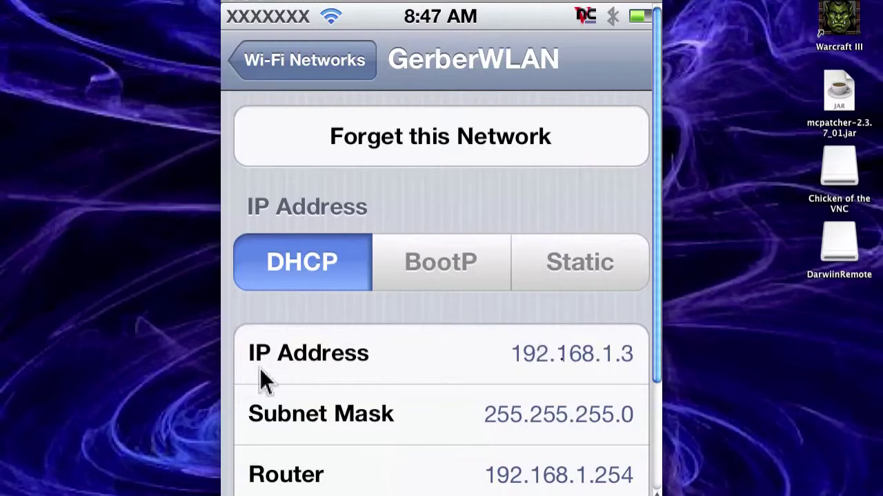
# Enter 192.168.1.3 as the Gerbs00 bookmark's server and close the bookmark editor
pyautogui.click(248, 4)
pyautogui.doubleClick(317, 340)
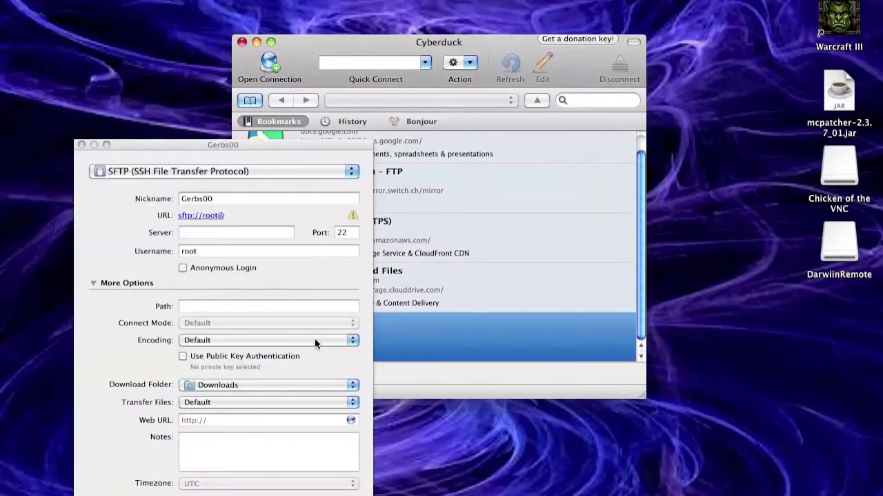
pyautogui.click(204, 232)
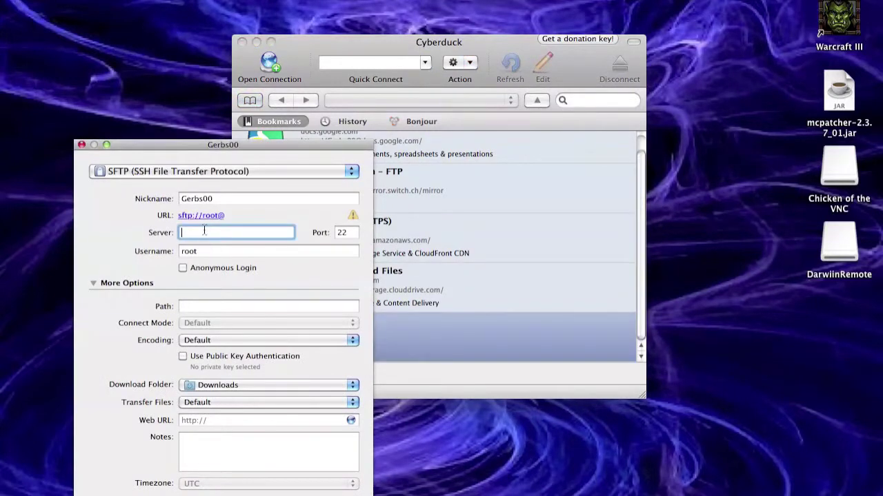
pyautogui.write('192.168.1.3')
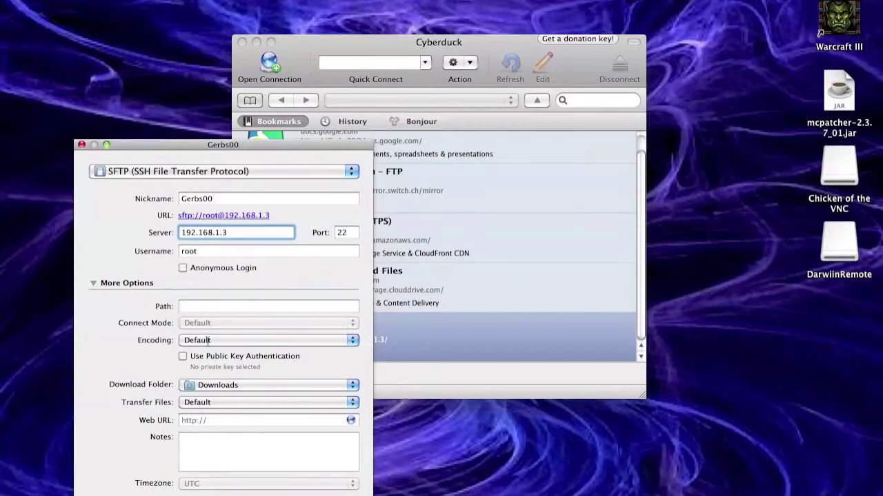
pyautogui.click(82, 145)
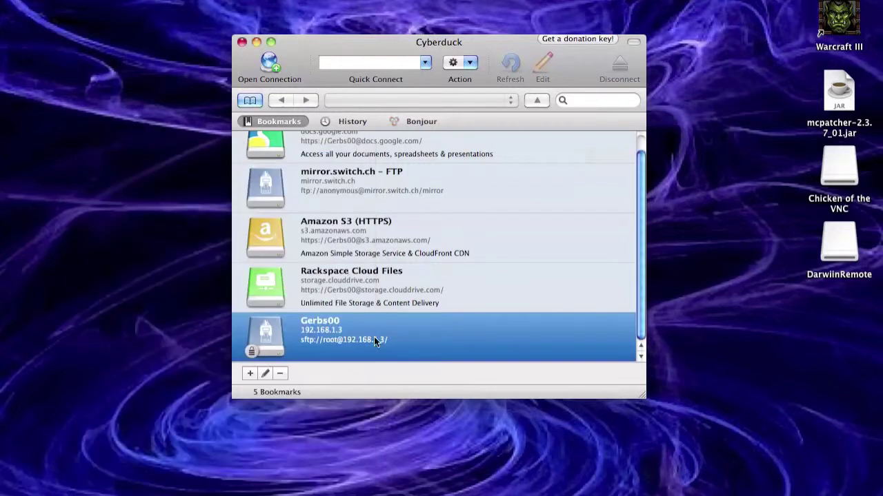
# Connect to the iPhone over SFTP and browse to /private/var/mobile/Media/ROMs/NES with its four Mario ROMs
pyautogui.doubleClick(339, 334)
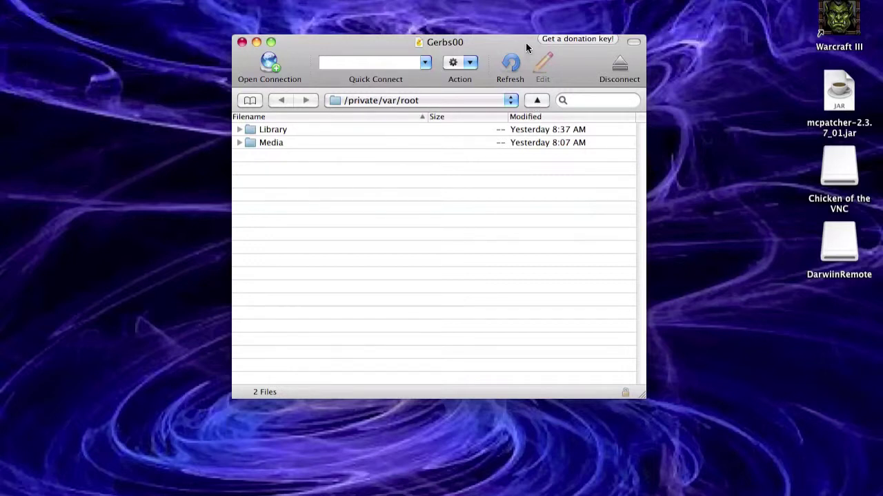
pyautogui.moveTo(526, 42); pyautogui.dragTo(297, 0)
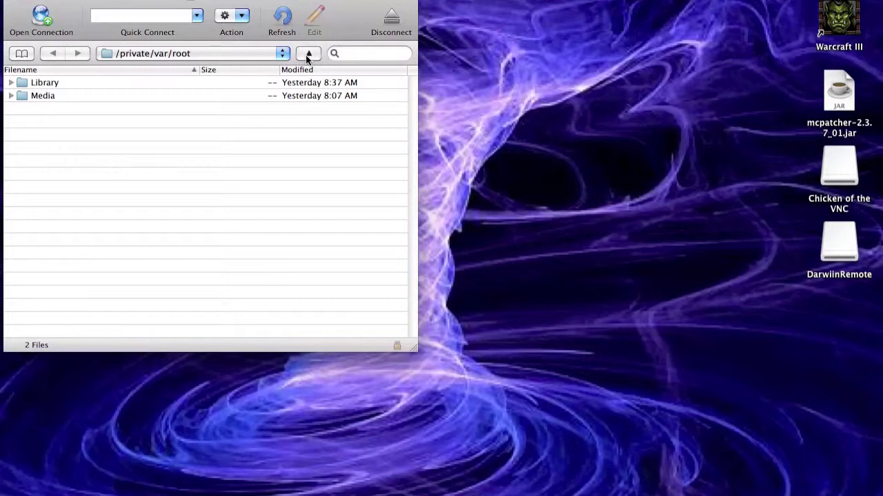
pyautogui.click(307, 55)
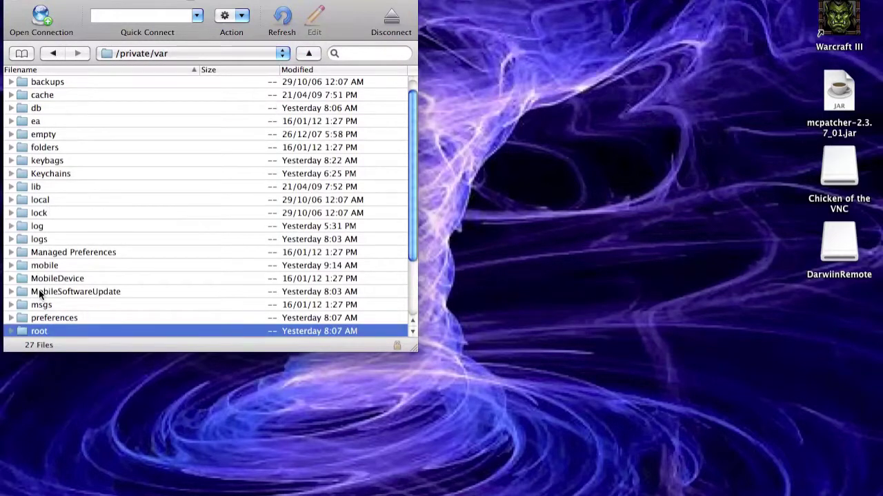
pyautogui.doubleClick(43, 264)
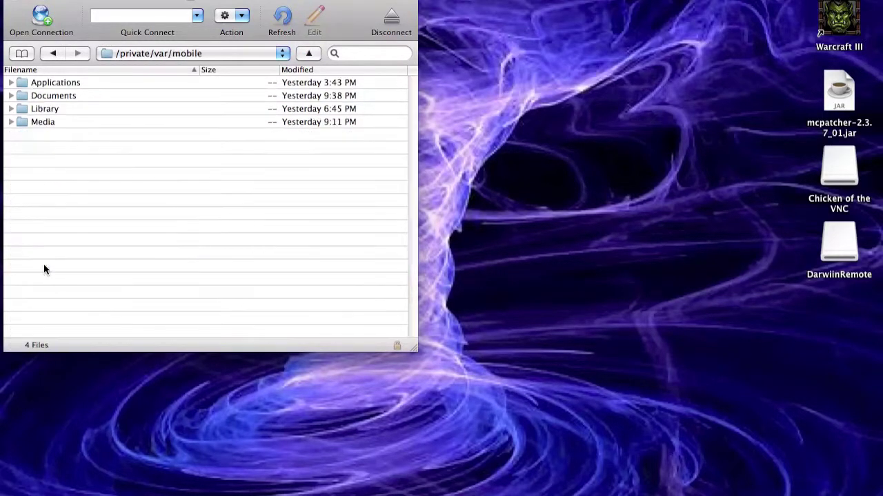
pyautogui.doubleClick(43, 122)
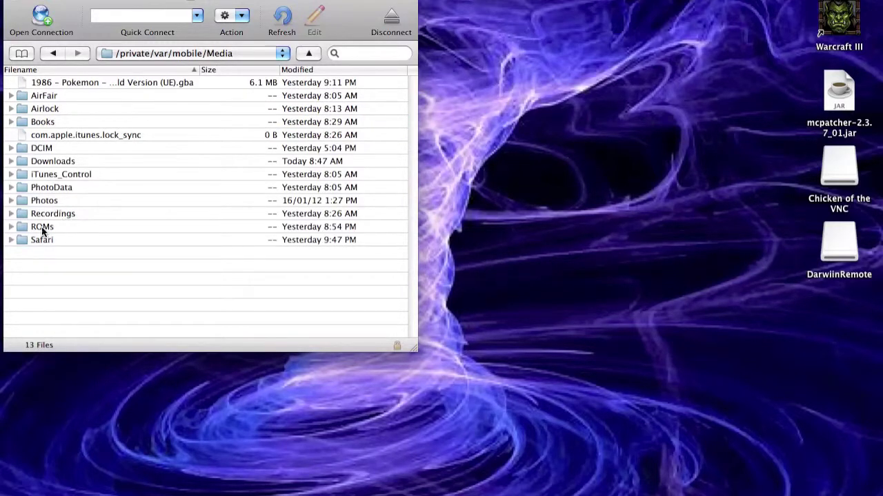
pyautogui.doubleClick(41, 227)
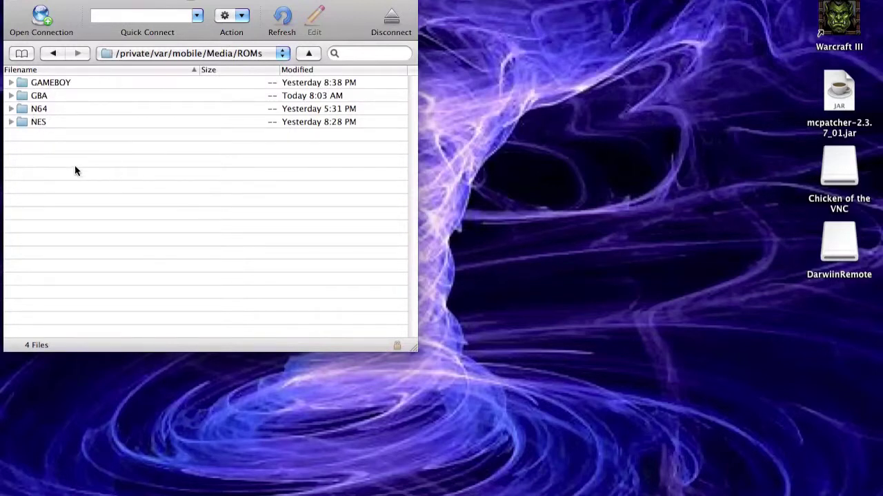
pyautogui.doubleClick(38, 122)
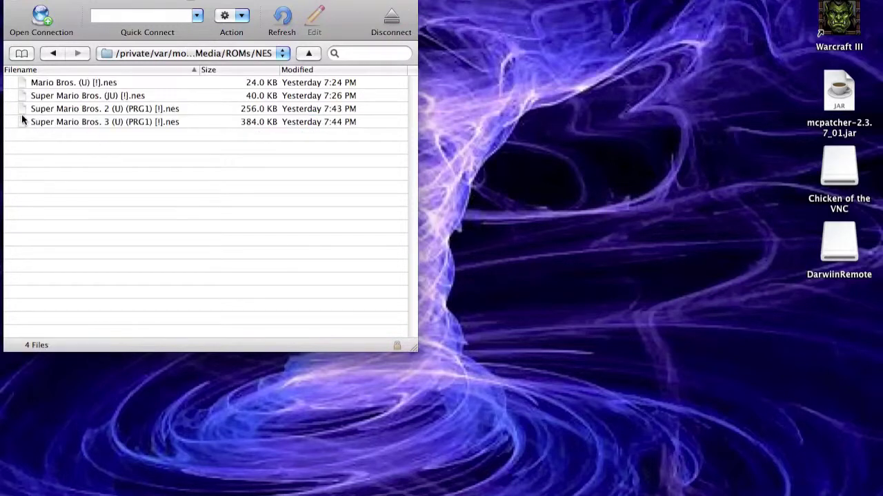
pyautogui.moveTo(150, 3); pyautogui.dragTo(614, 4)
# Launch Firefox, search Google for 'Cool rom', and visit CoolROM.com
pyautogui.moveTo(733, 491)
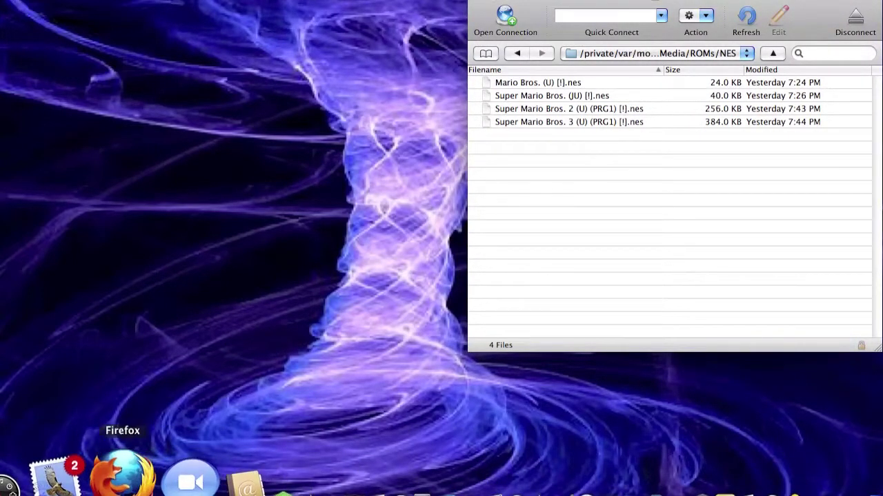
pyautogui.click(133, 474)
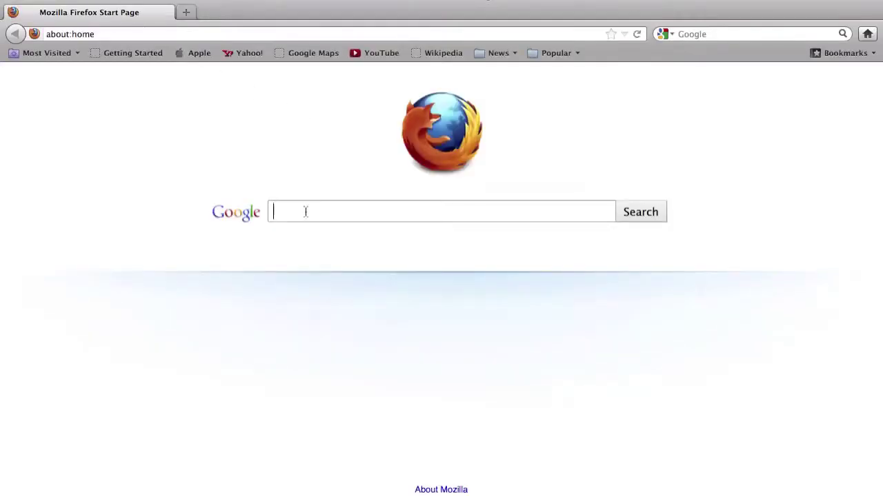
pyautogui.write('Cool rom')
pyautogui.press('Return')
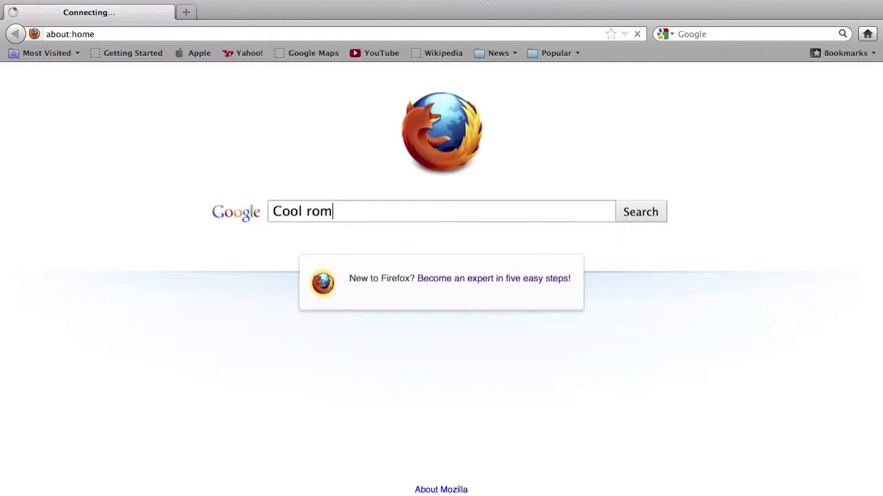
pyautogui.click(233, 202)
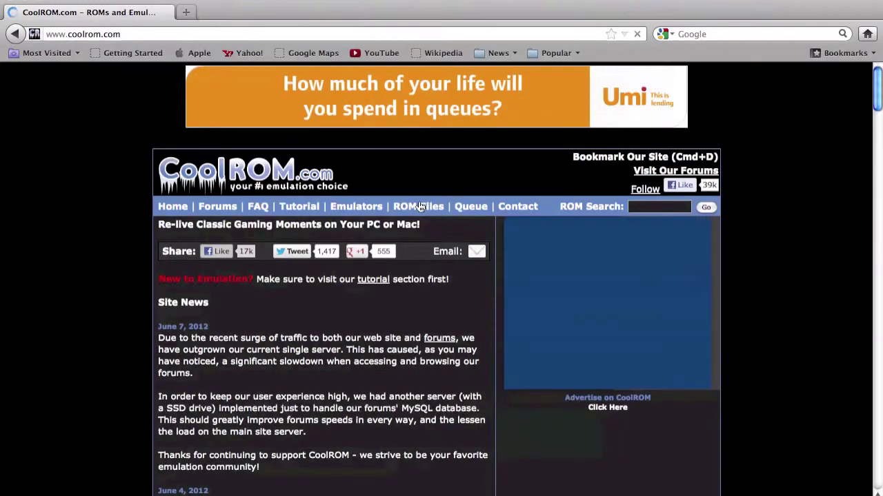
pyautogui.moveTo(427, 204)
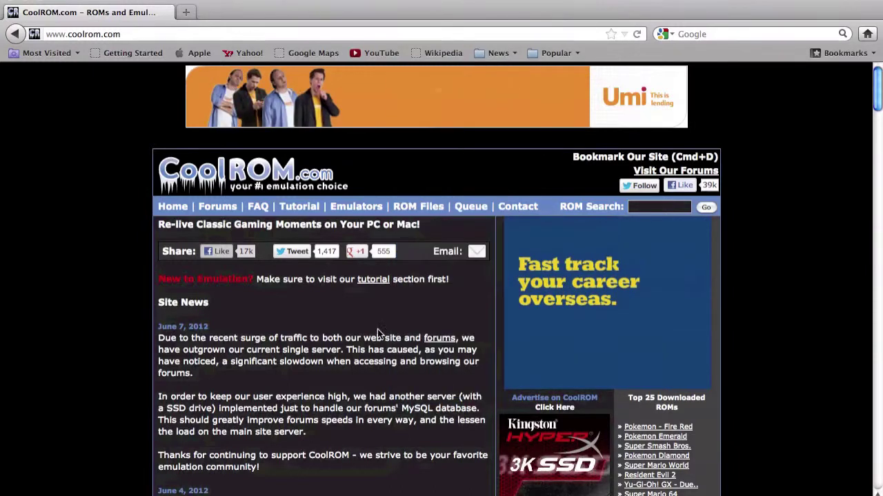
# Search Google for 'freeroms' from Firefox's toolbar search box
pyautogui.click(731, 35)
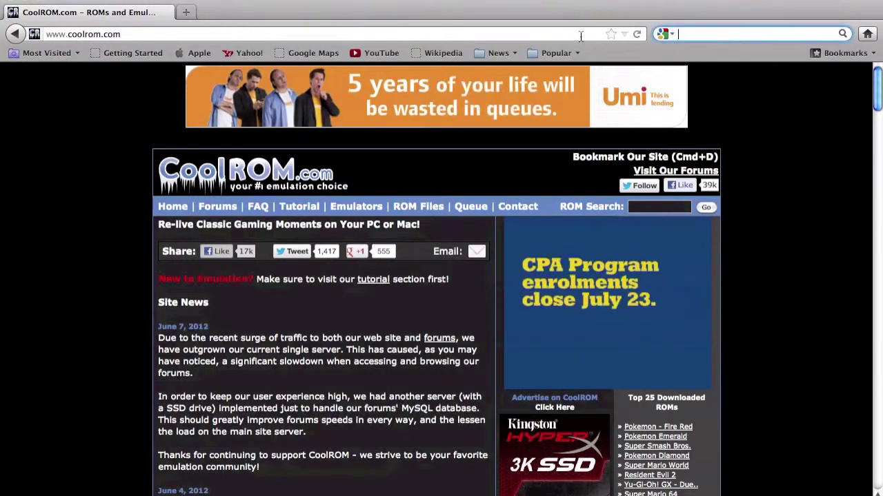
pyautogui.write('Nes')
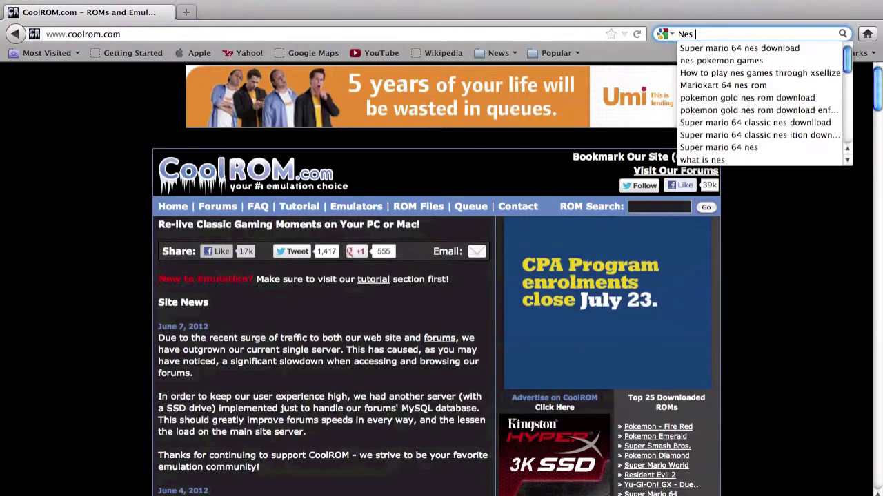
pyautogui.press('BackSpace')
pyautogui.press('BackSpace')
pyautogui.press('BackSpace')
pyautogui.write('freer')
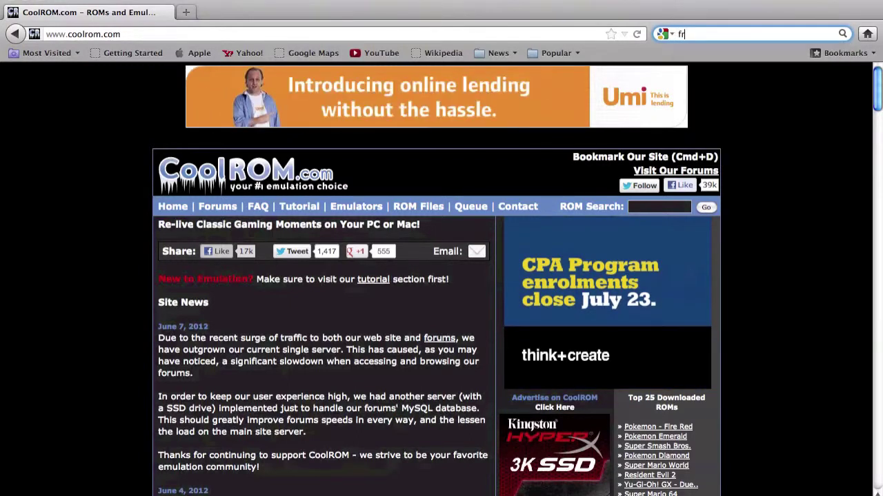
pyautogui.write('oms')
pyautogui.press('Return')
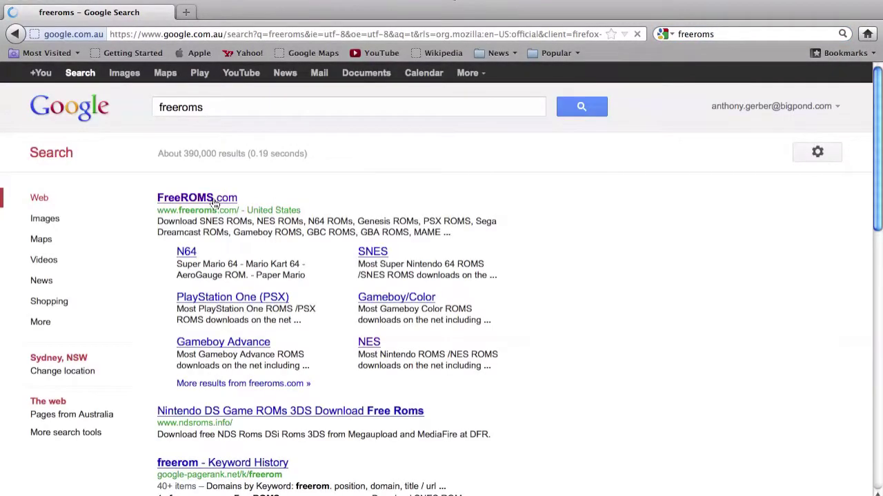
# Open FreeROMS.com's NES section and pick Super Mario Bros. (USA/Japan) from the Top 20 table
pyautogui.click(214, 200)
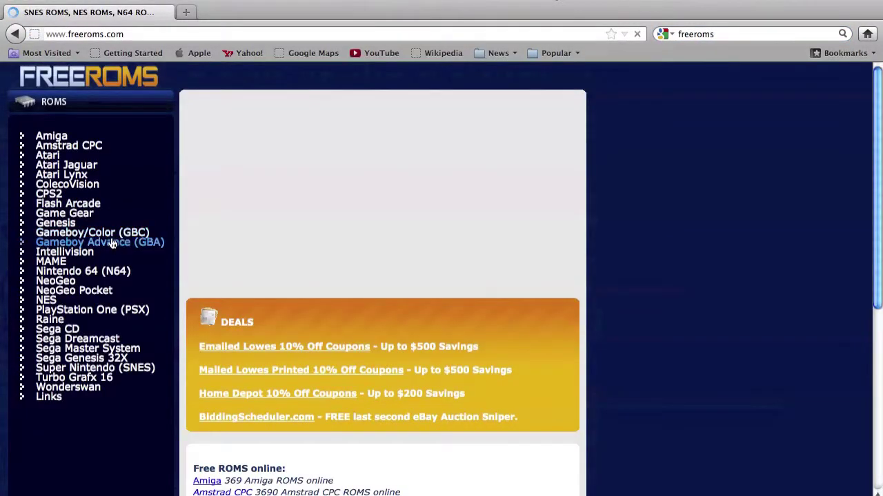
pyautogui.click(50, 303)
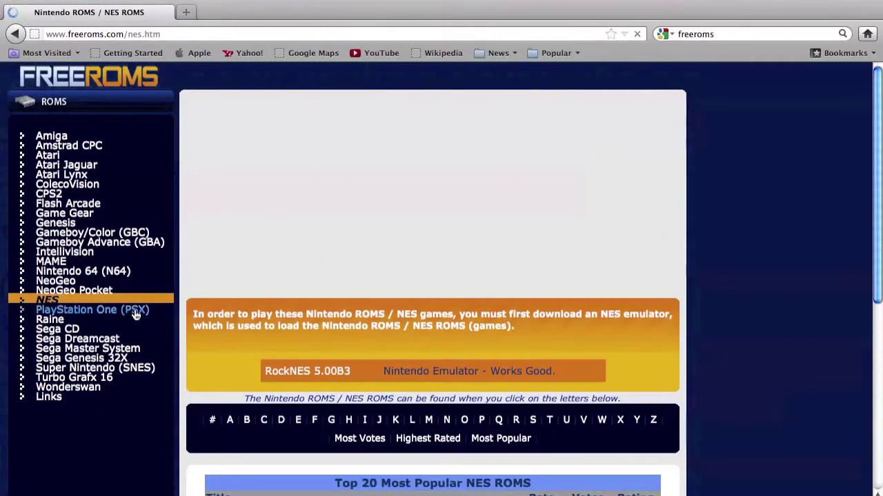
pyautogui.scroll(-5, 441, 279)
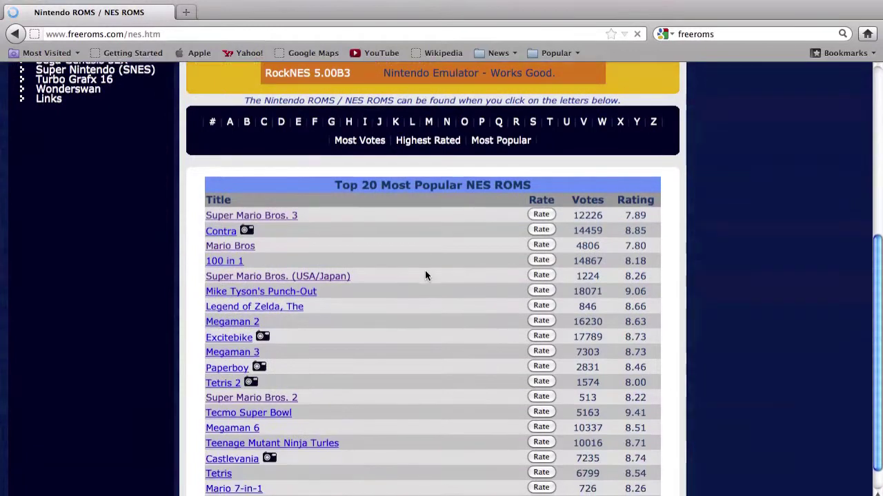
pyautogui.scroll(1, 419, 234)
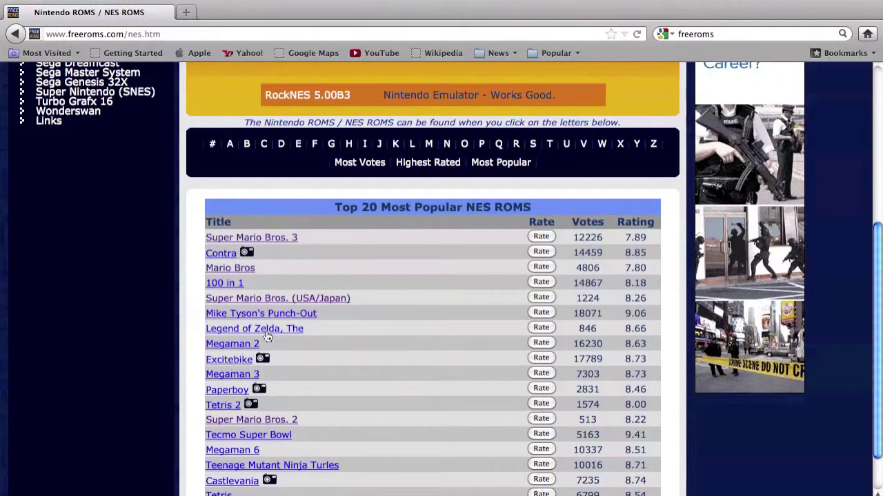
pyautogui.scroll(-1, 372, 304)
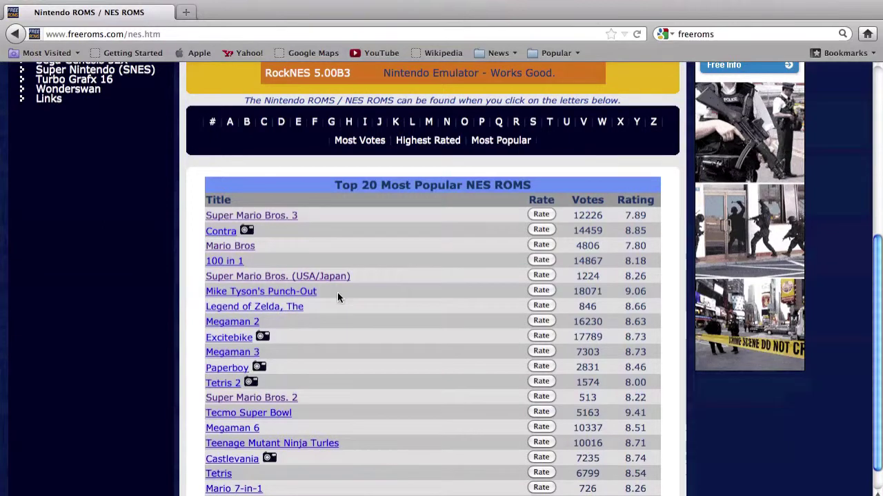
pyautogui.click(342, 276)
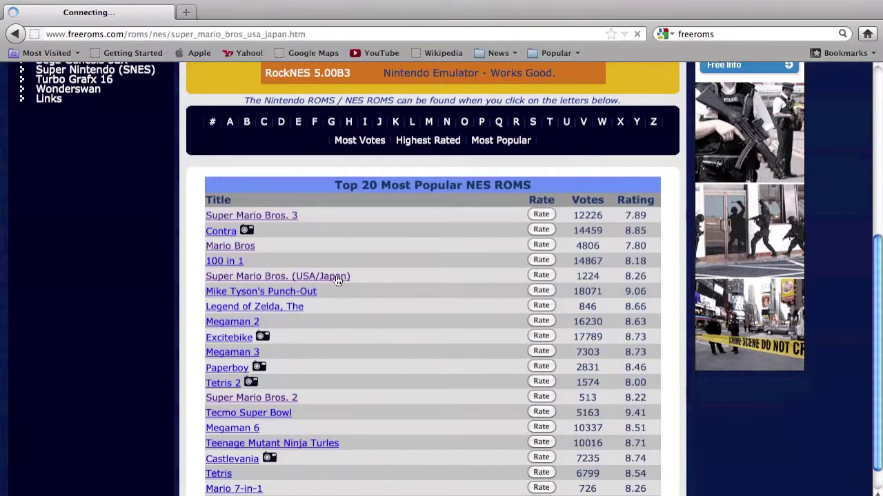
pyautogui.scroll(-2, 407, 373)
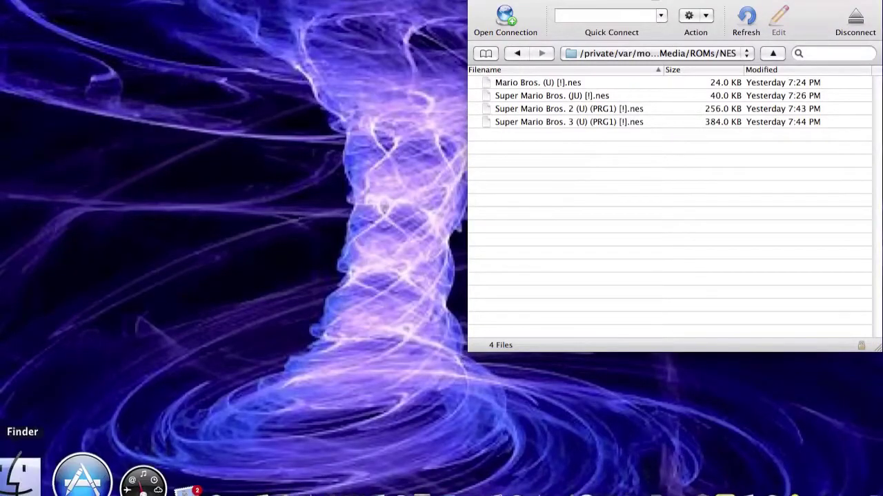
# Open Downloads > super_mario_bros._(usajapan) in a new Finder window to reveal Super Mario Bros. (JU) [!].nes
pyautogui.click(33, 476)
pyautogui.moveTo(437, 134); pyautogui.dragTo(53, 169)
pyautogui.click(131, 226)
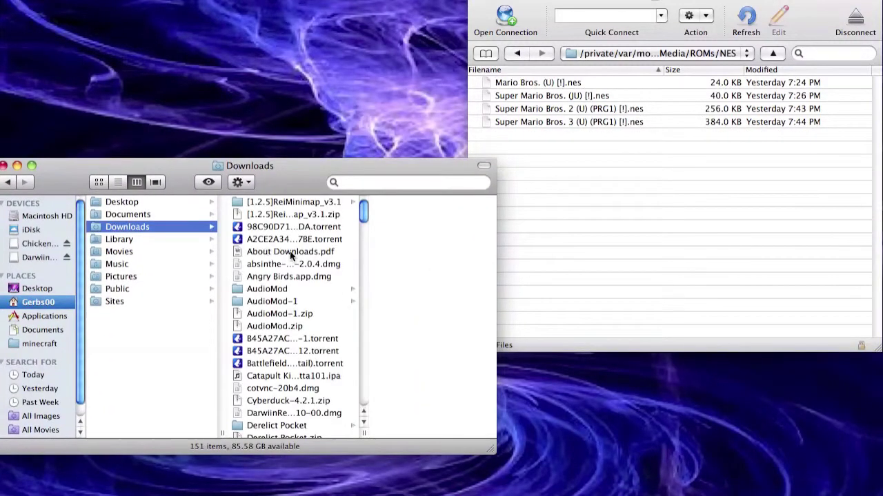
pyautogui.scroll(-2, 301, 255)
pyautogui.scroll(-15, 301, 255)
pyautogui.scroll(-20, 287, 279)
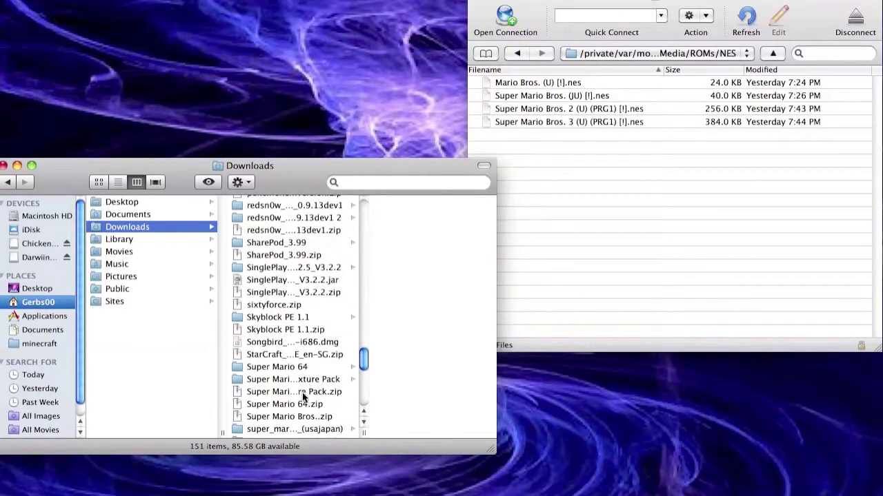
pyautogui.scroll(-1, 288, 359)
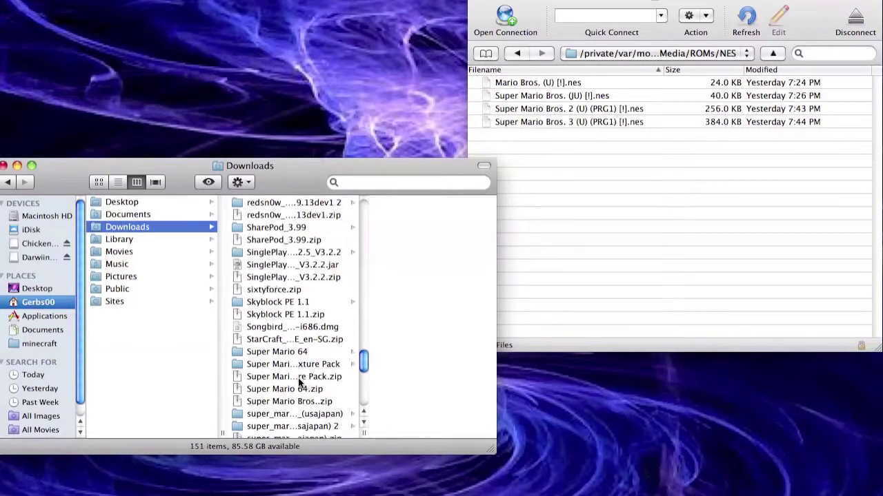
pyautogui.scroll(-1, 298, 376)
pyautogui.click(306, 404)
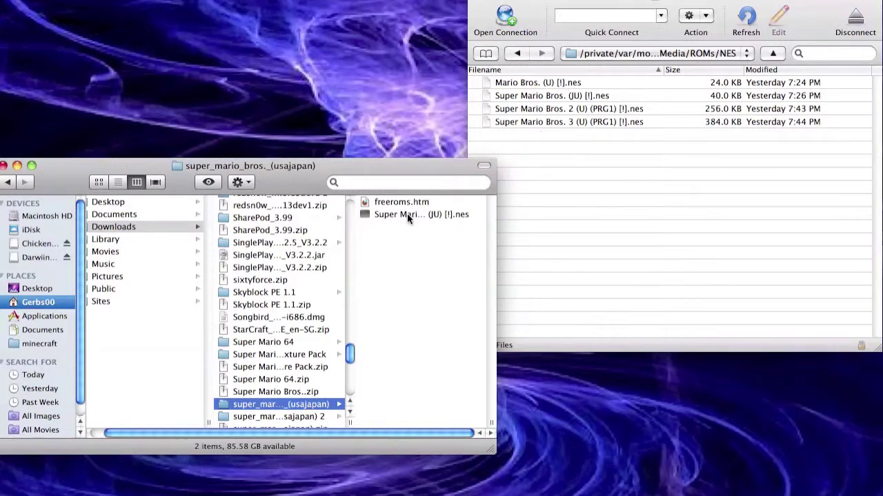
# Upload the Super Mario Bros. (JU) ROM into the iPhone's NES folder, overwriting the older copy
pyautogui.moveTo(406, 217); pyautogui.dragTo(483, 269)
pyautogui.rightClick(544, 108)
pyautogui.click(515, 122)
pyautogui.moveTo(442, 219); pyautogui.dragTo(679, 178)
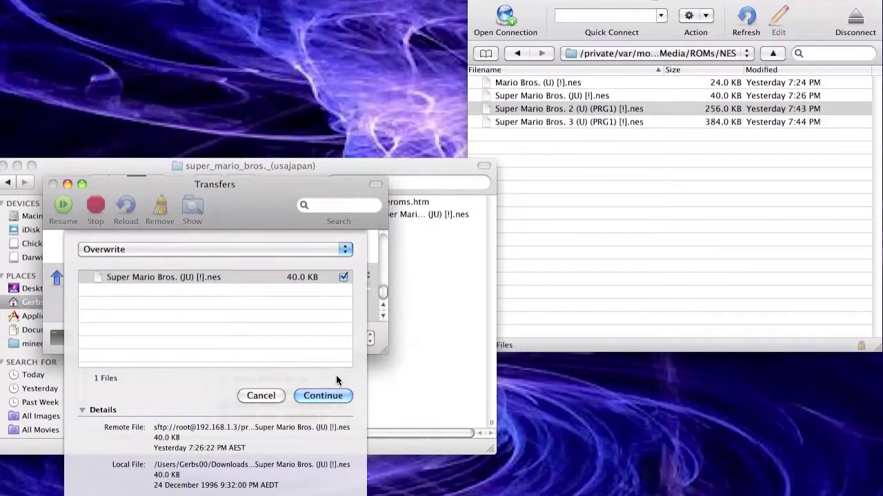
pyautogui.click(327, 396)
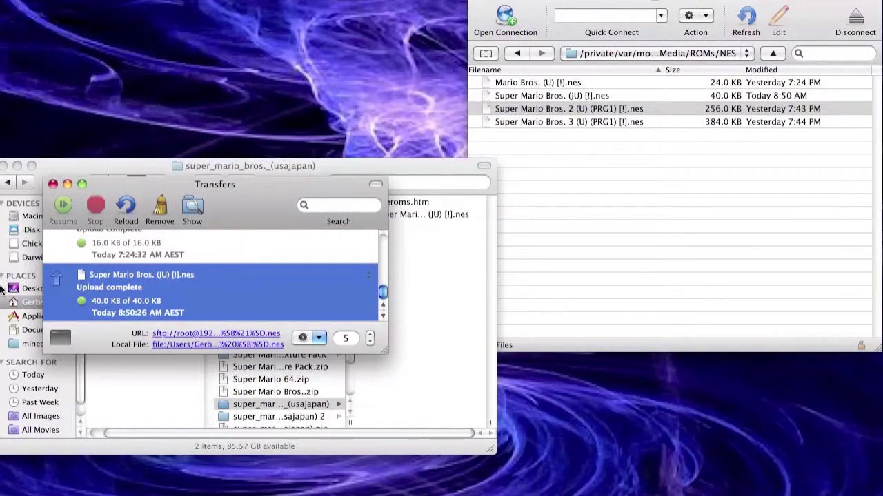
# Close the Transfers window, disconnect from the iPhone, quit Cyberduck and close Finder
pyautogui.click(53, 184)
pyautogui.click(603, 198)
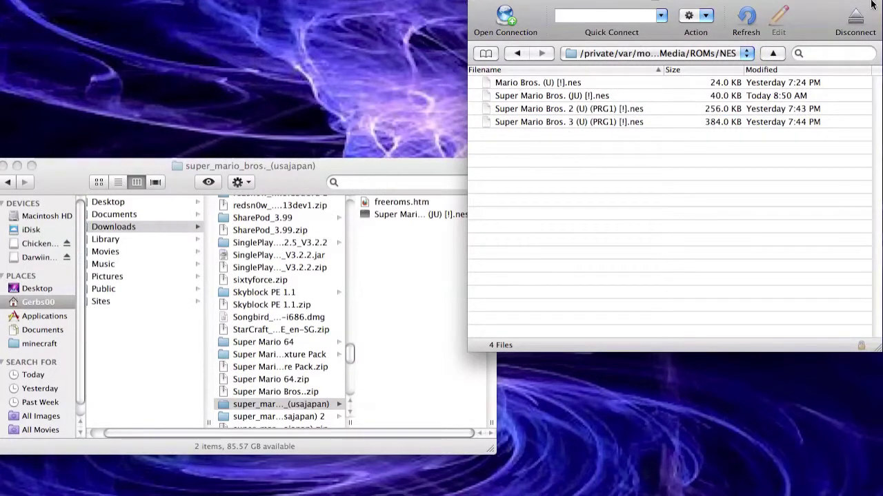
pyautogui.click(854, 16)
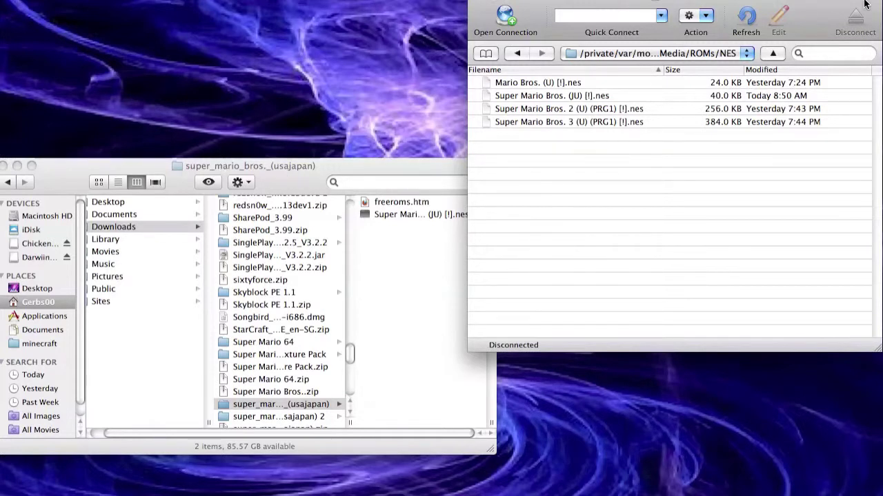
pyautogui.press('super+q')
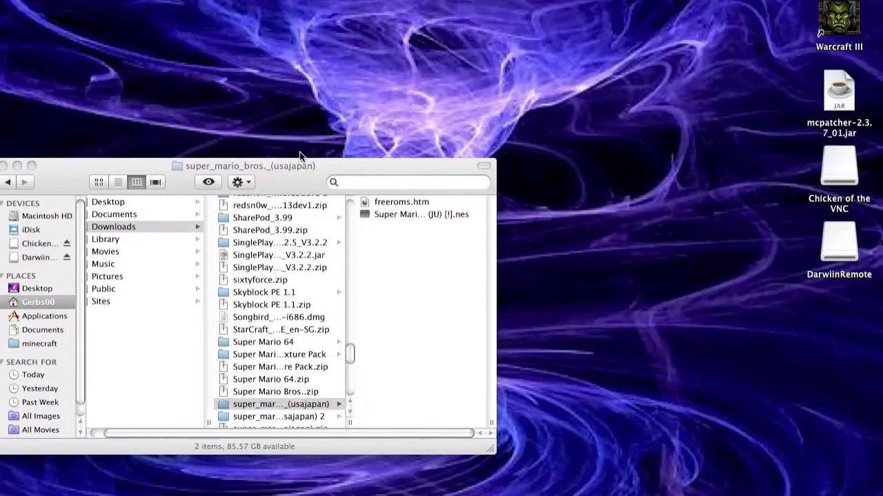
pyautogui.moveTo(296, 166); pyautogui.dragTo(526, 137)
pyautogui.click(226, 137)
# Bring the iPhone screen-sharing (VNC) window back into view
pyautogui.moveTo(699, 476)
pyautogui.click(813, 476)
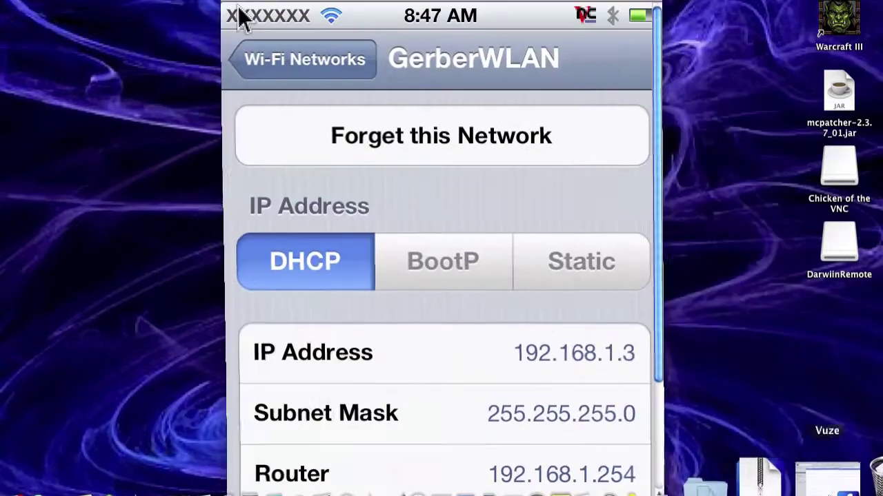